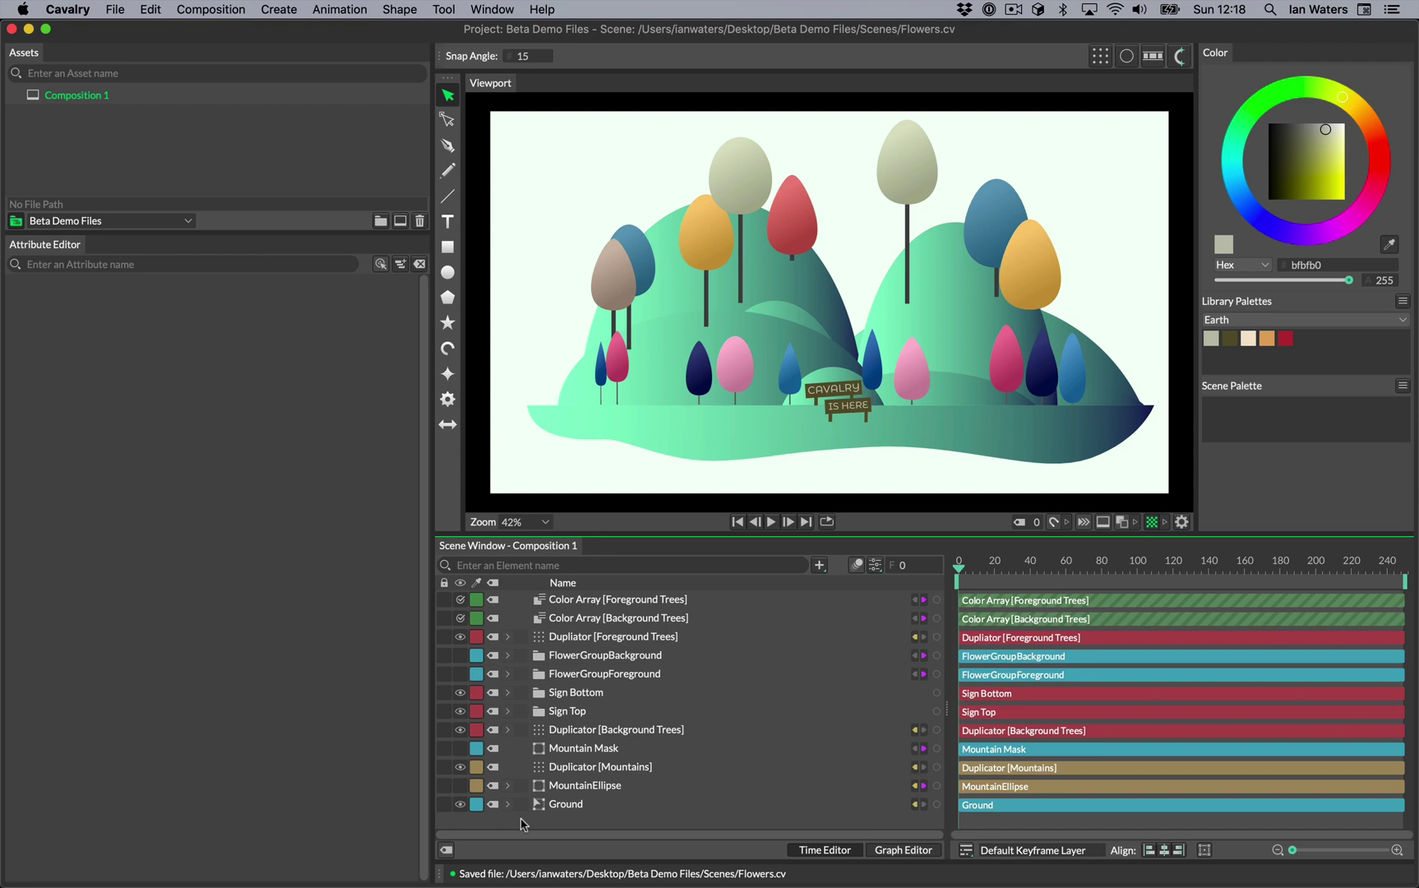
Step: Show the tag filter list with the colour and element-type tags beside the scene's layers
click(446, 850)
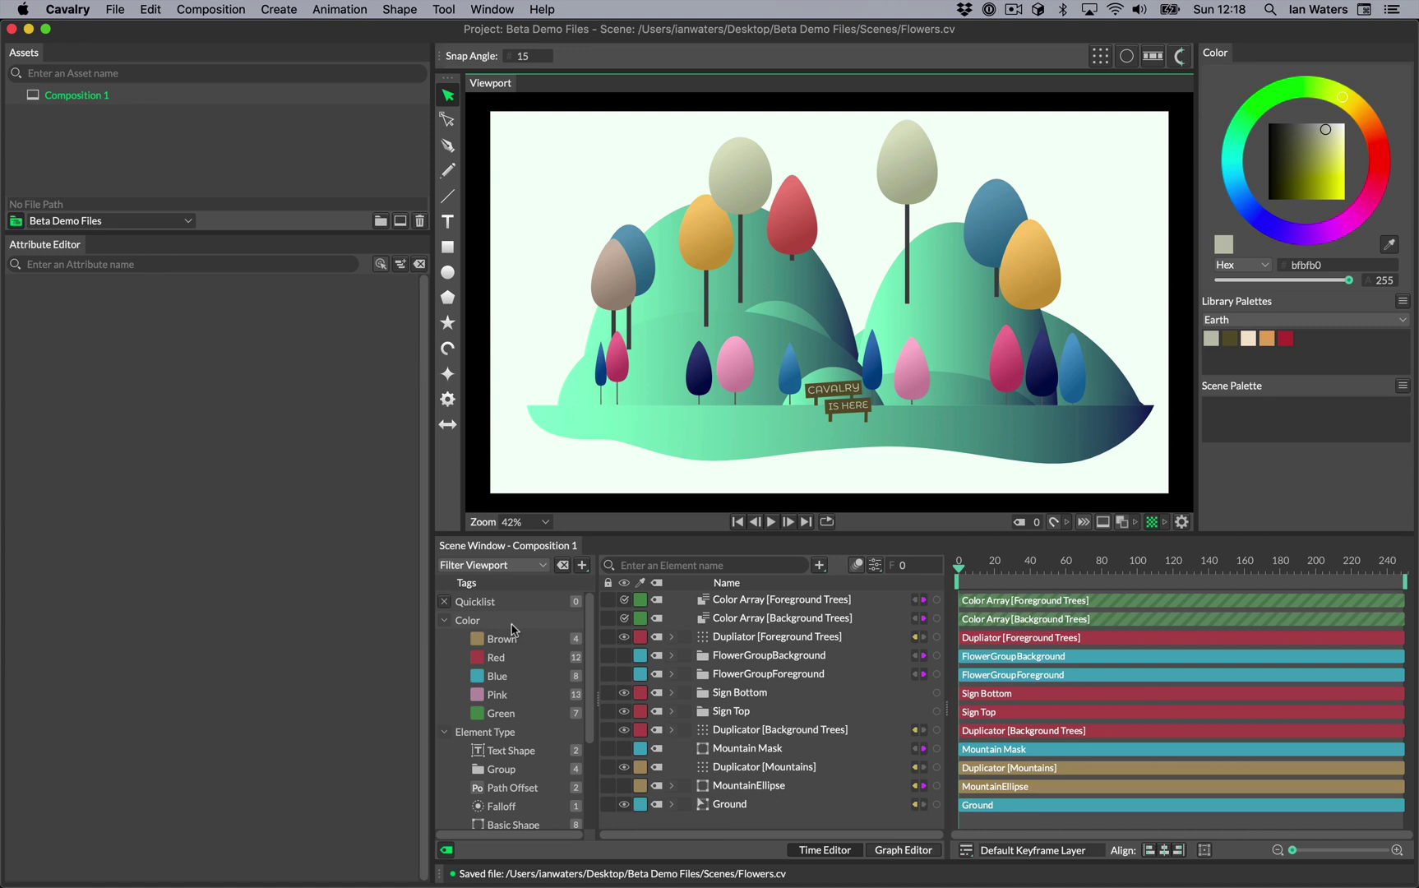
Step: Collapse Element Type and filter the viewport to Brown, then to Red-tagged elements only
click(448, 735)
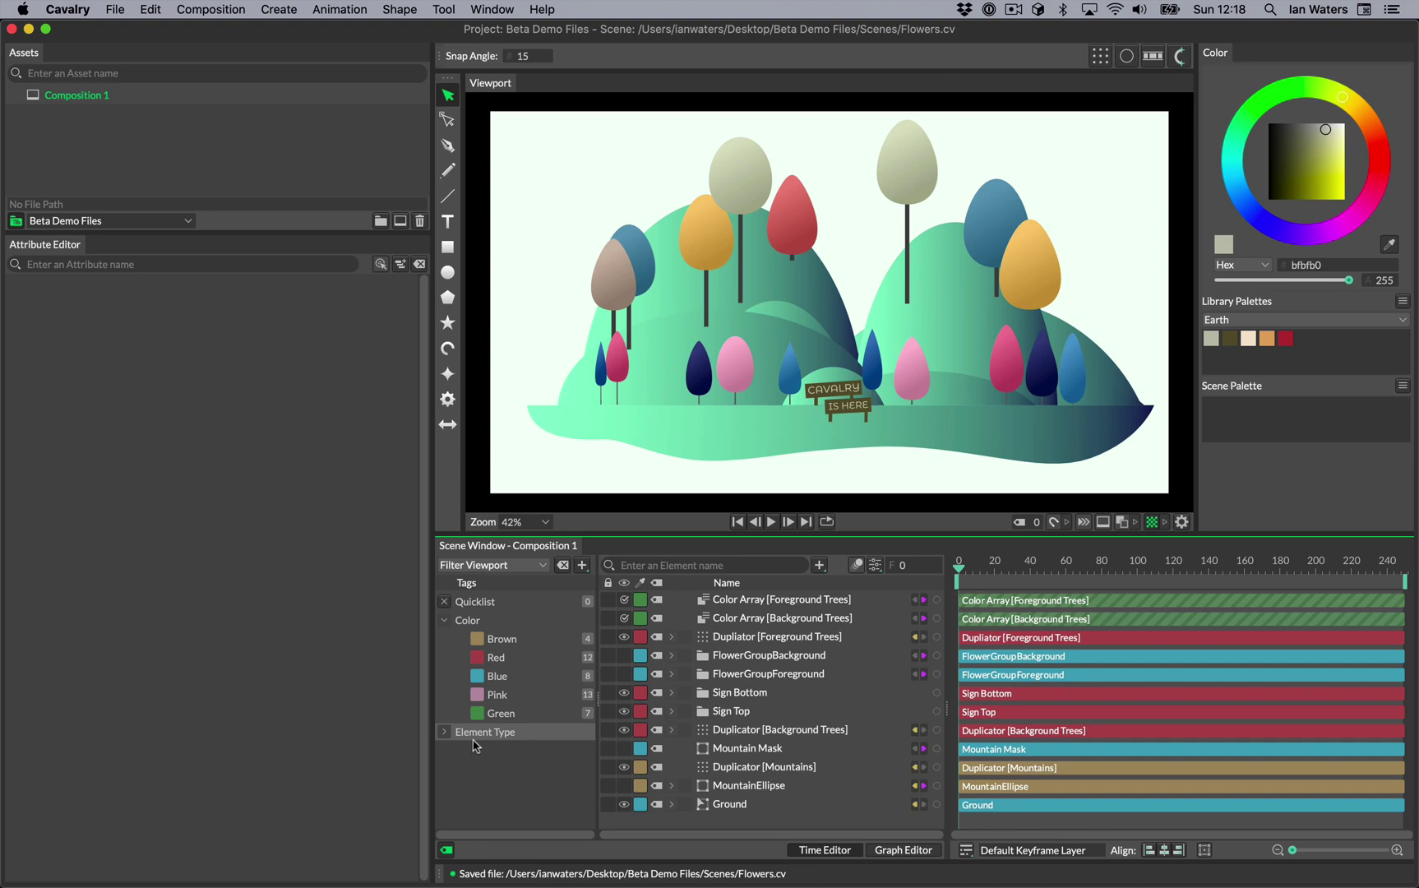
click(515, 641)
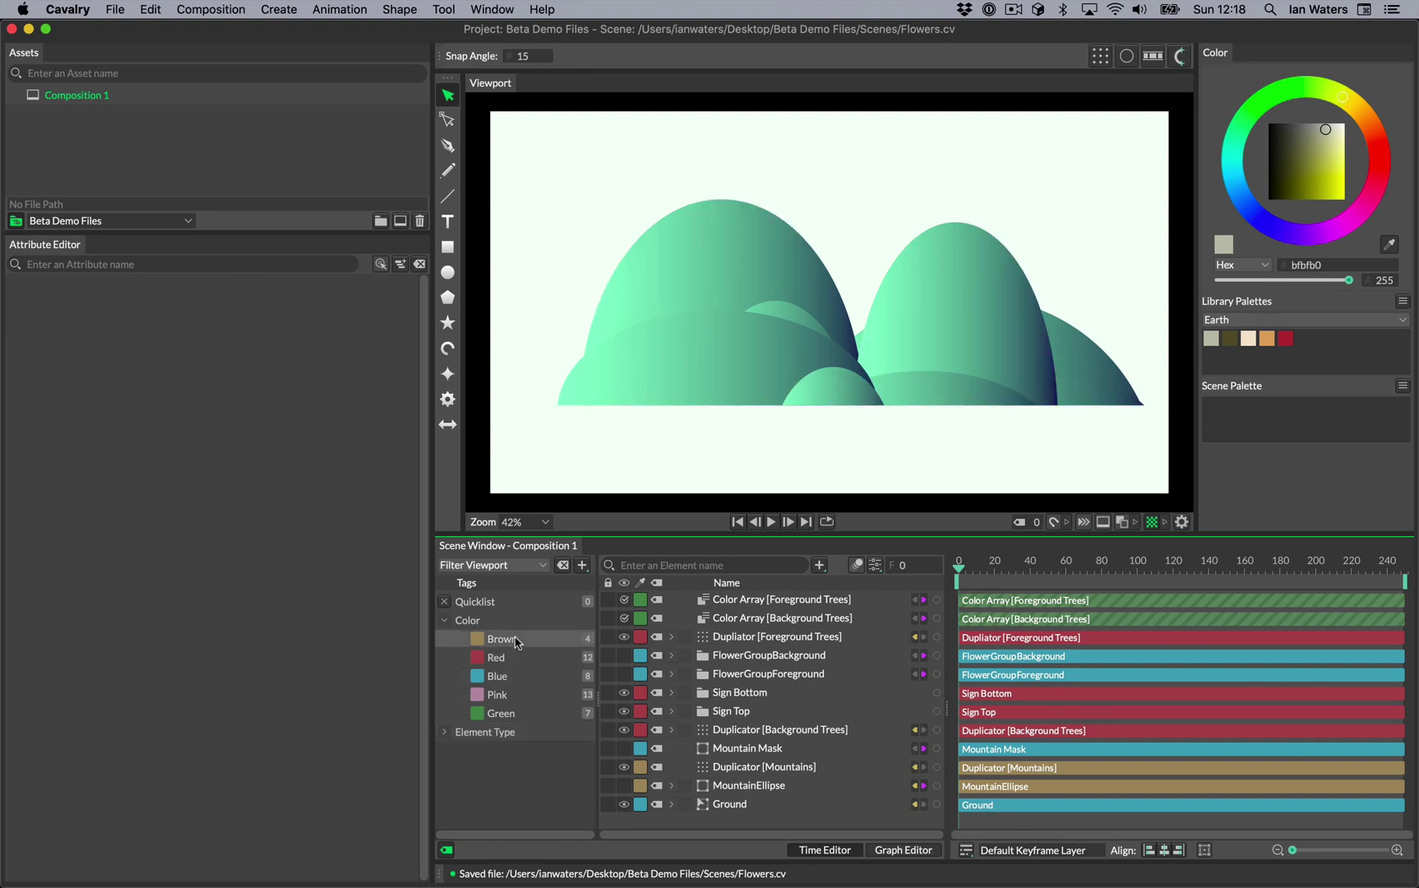
click(535, 660)
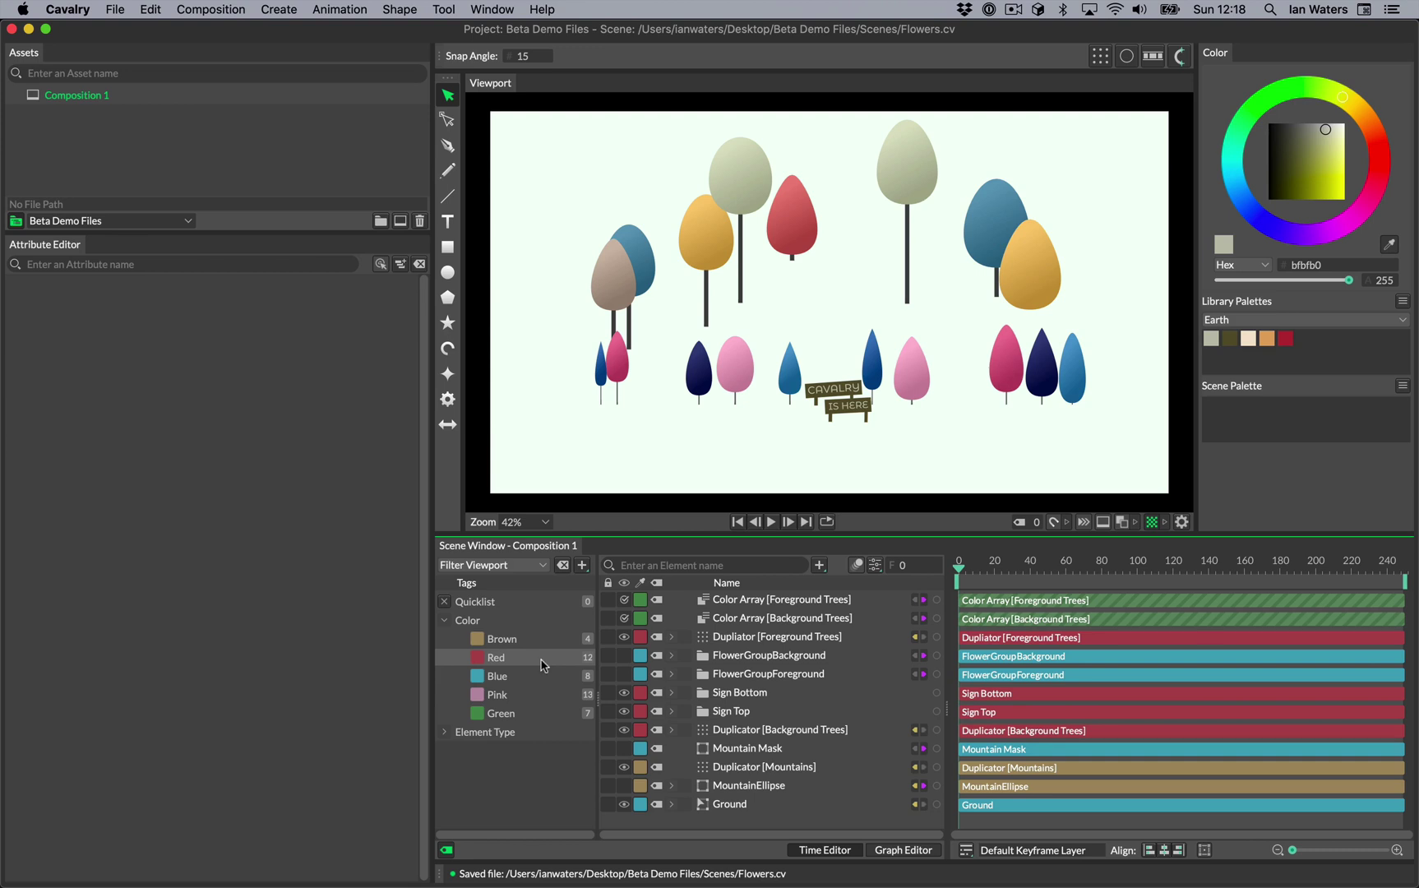
Step: Expand Sign Top and give the Cavalry Text layer the Purple colour tag
click(677, 715)
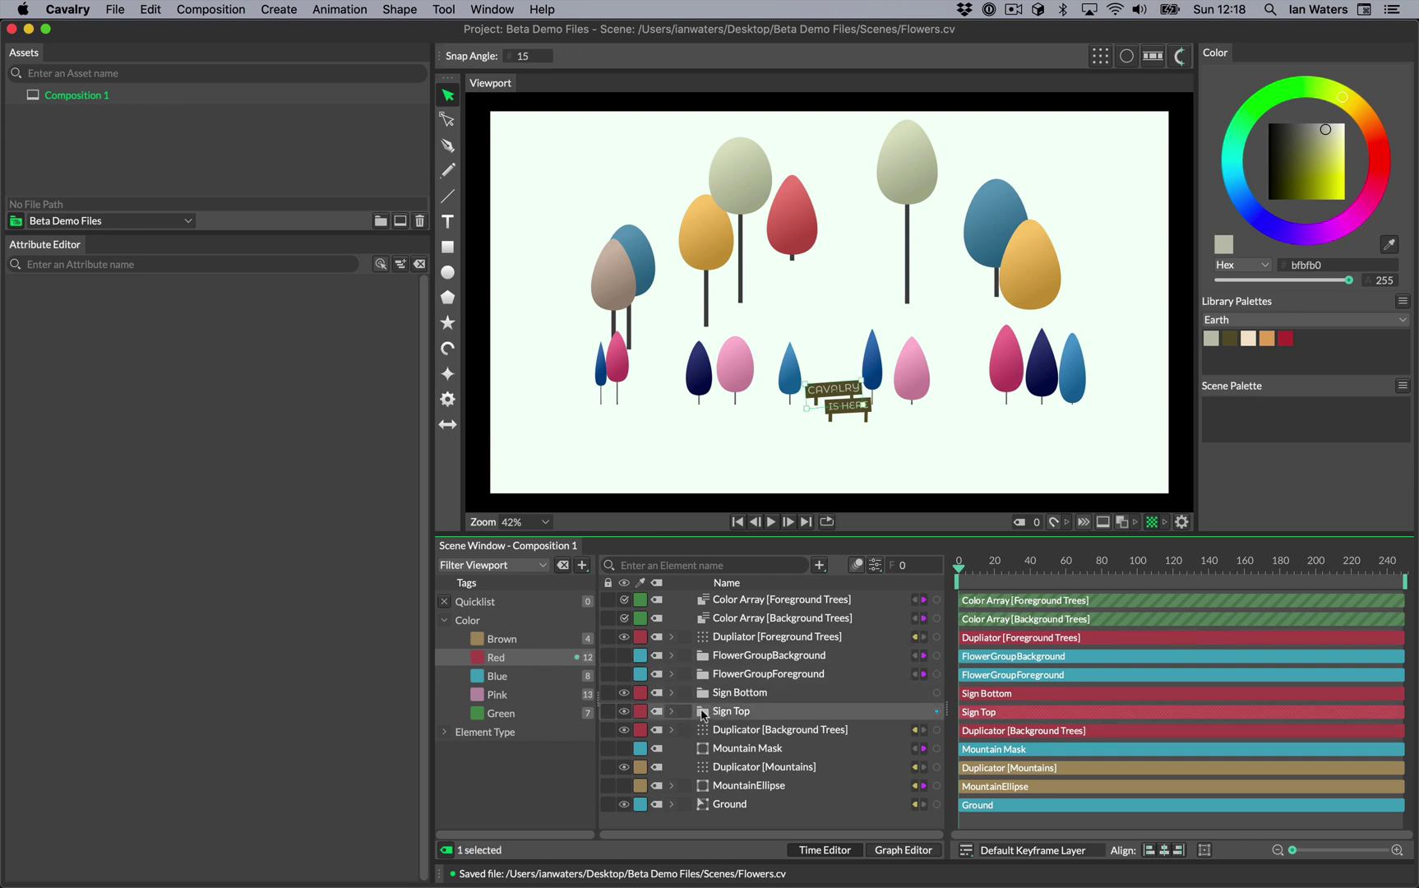
click(671, 711)
click(707, 729)
click(640, 729)
click(678, 664)
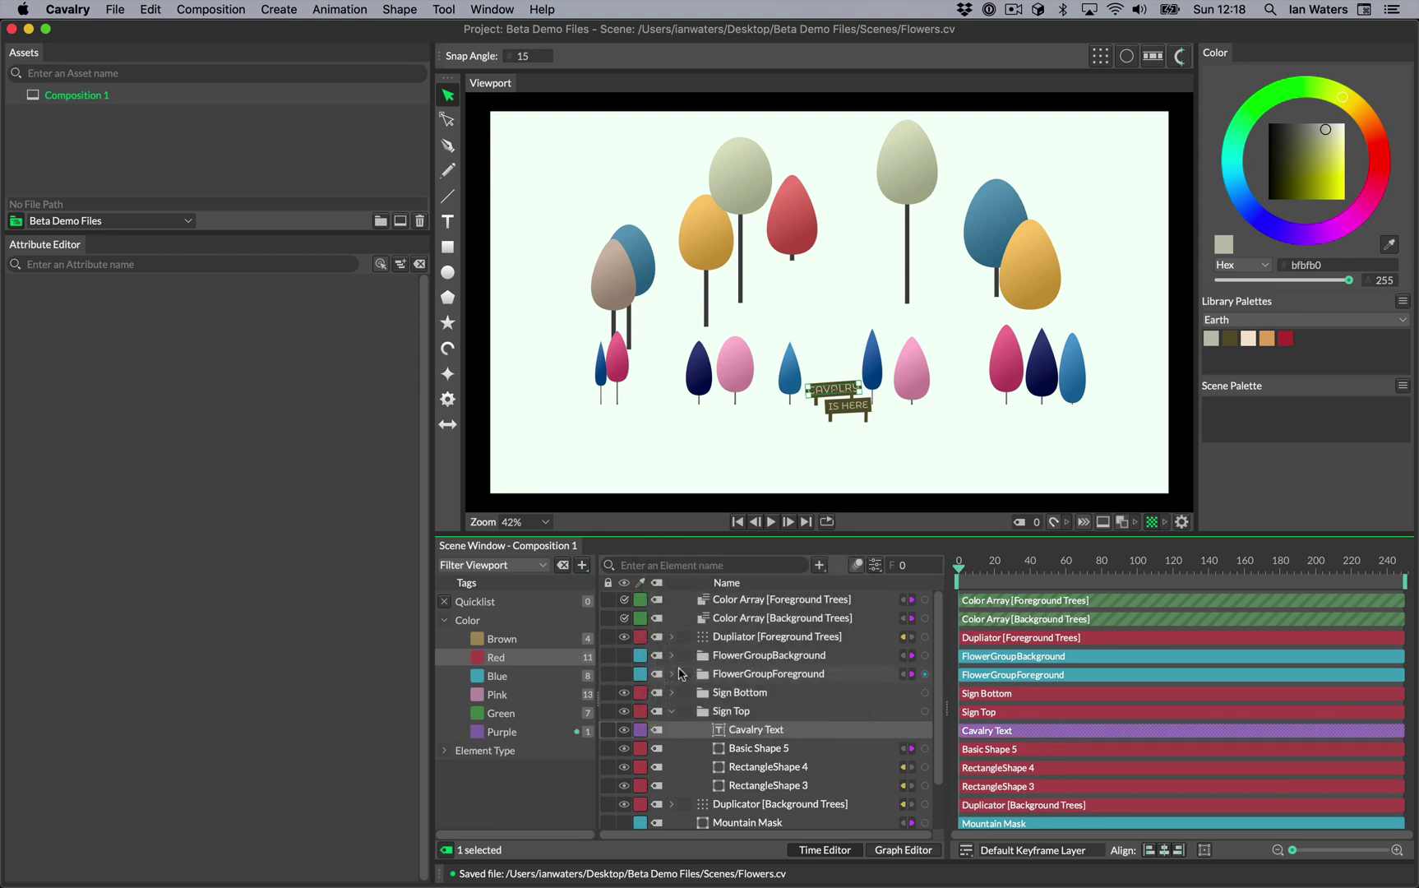
Step: Add Basic Shape 5 through RectangleShape 3 to Purple and filter the viewport to Purple
click(763, 751)
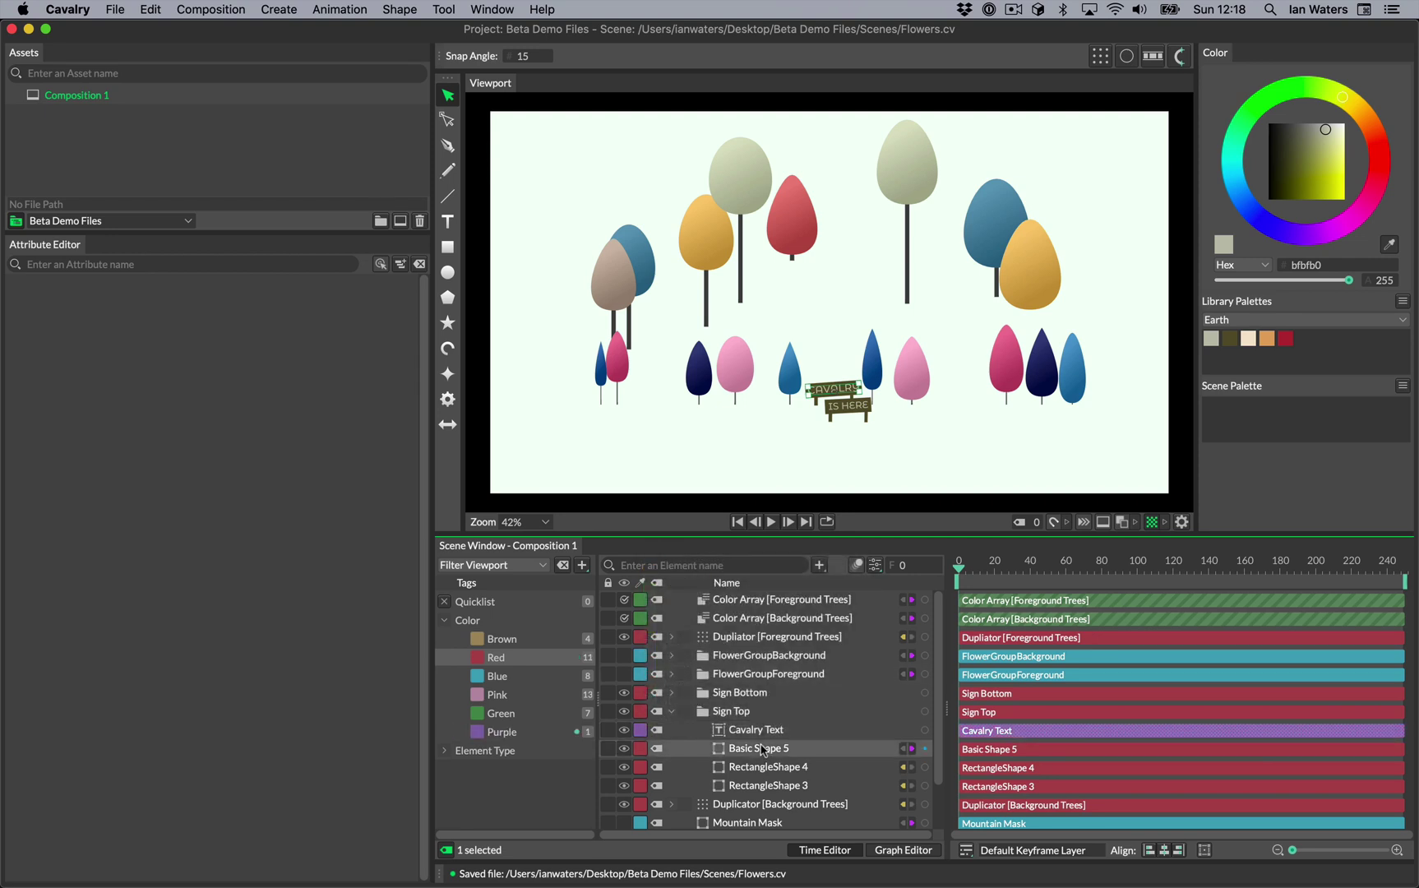
shift+click(762, 787)
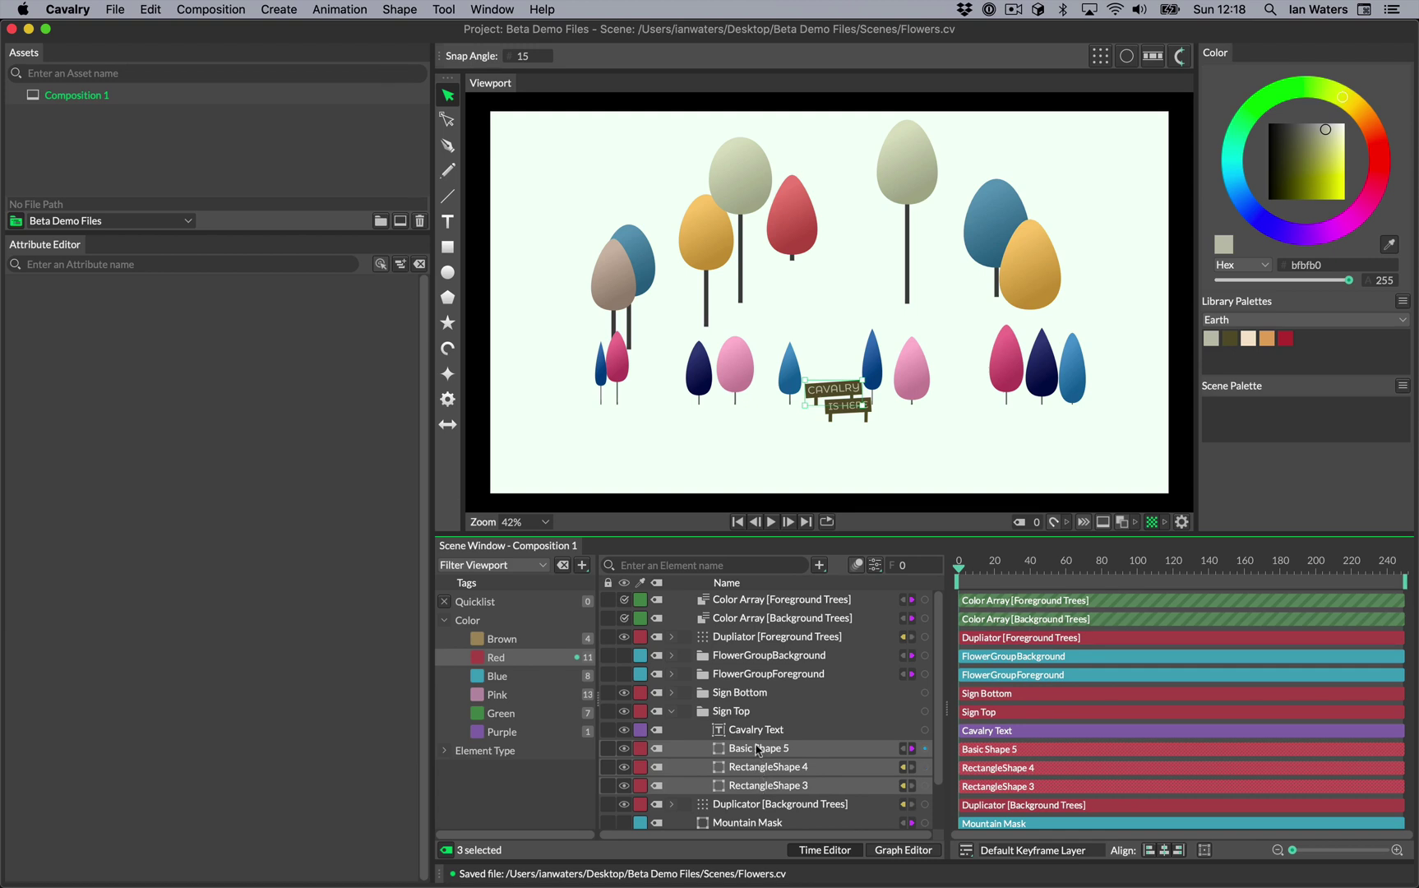
drag(758, 751, 547, 737)
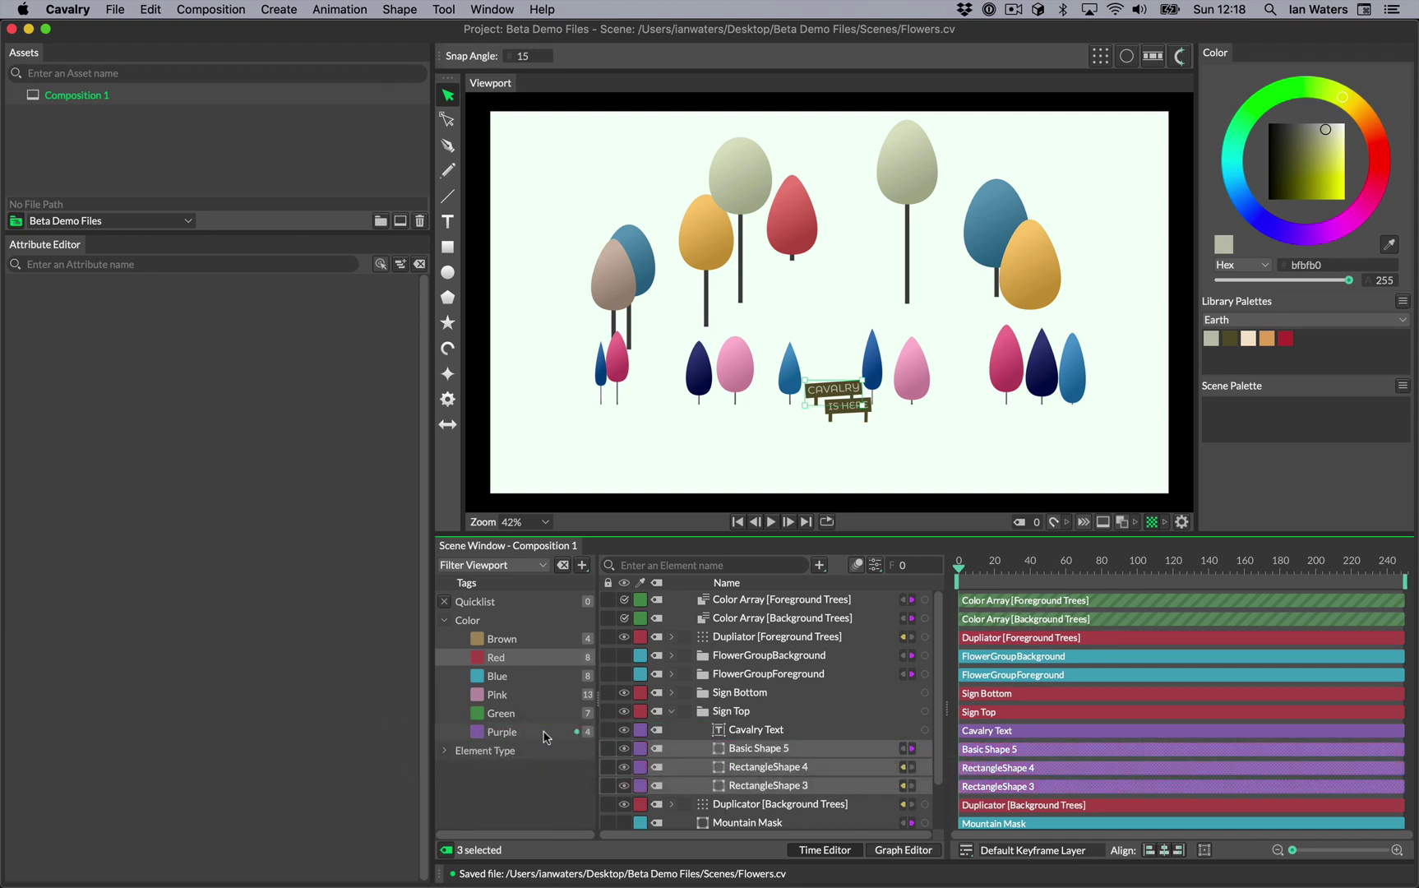
click(538, 736)
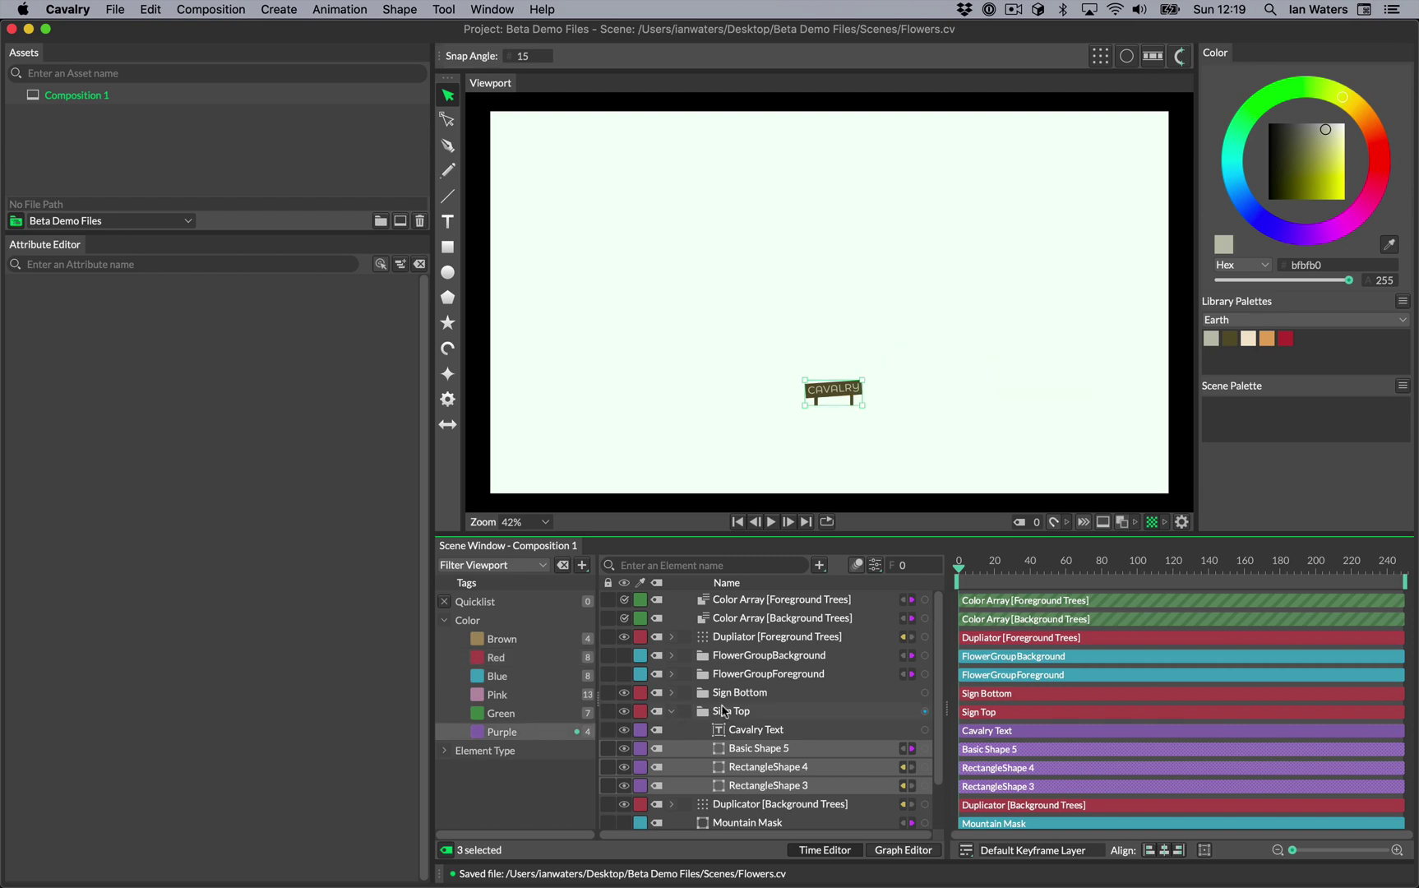
Step: Keep tag filtering on Filter Viewport and clear the Purple filter to show the whole scene
click(511, 571)
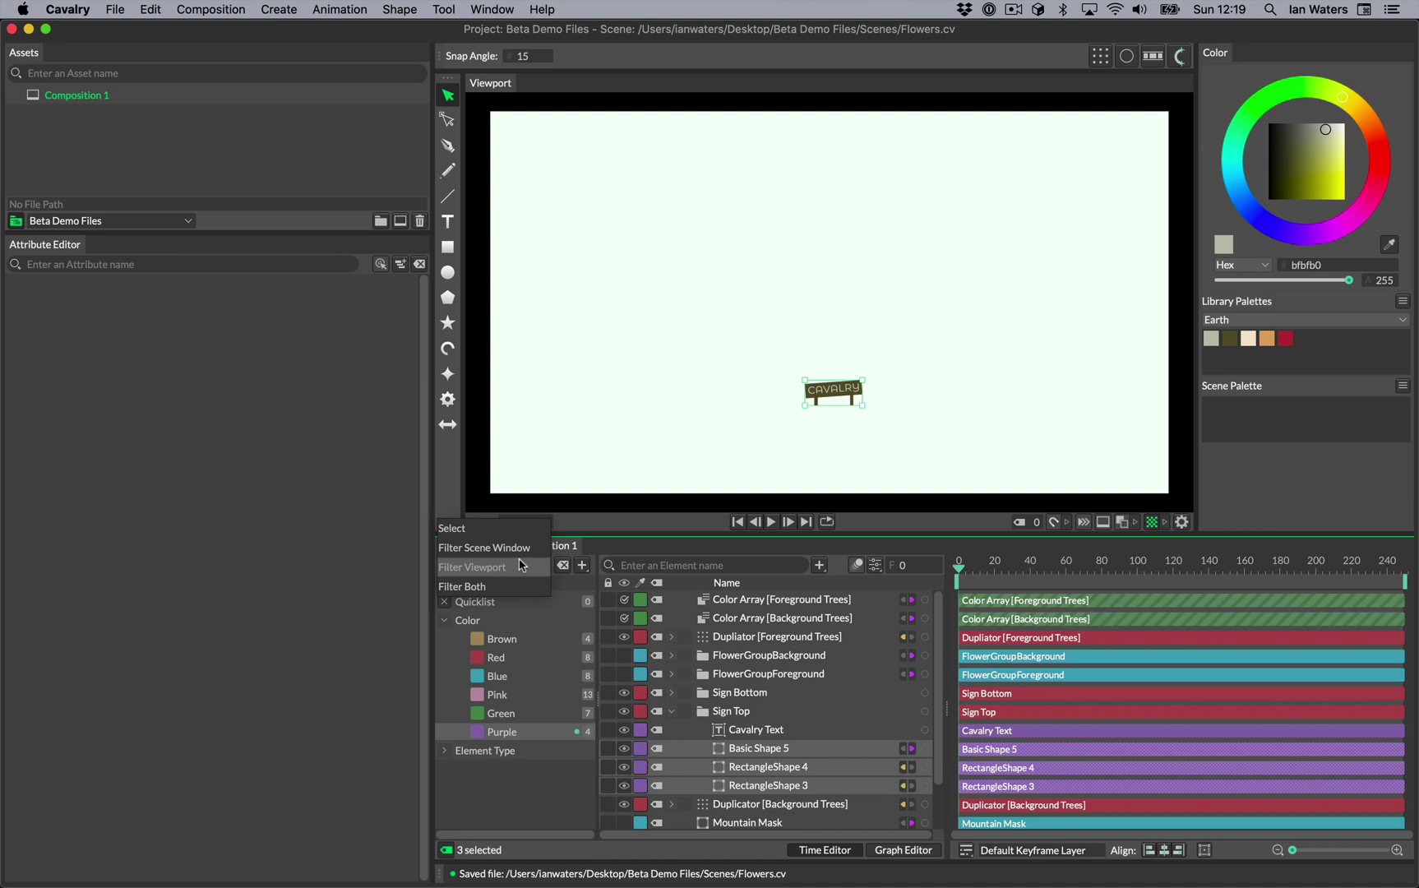
click(520, 566)
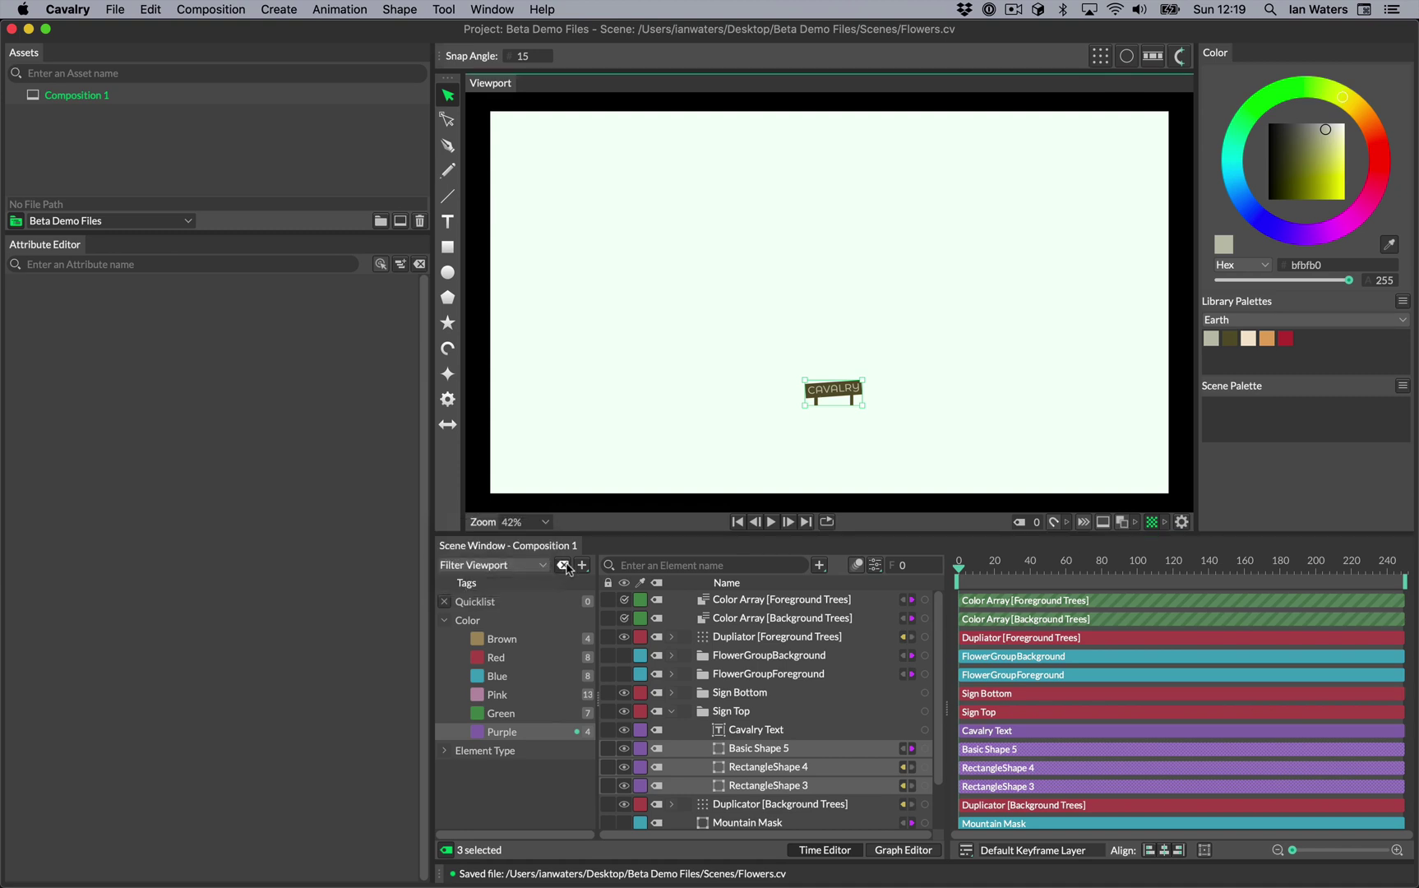
click(566, 566)
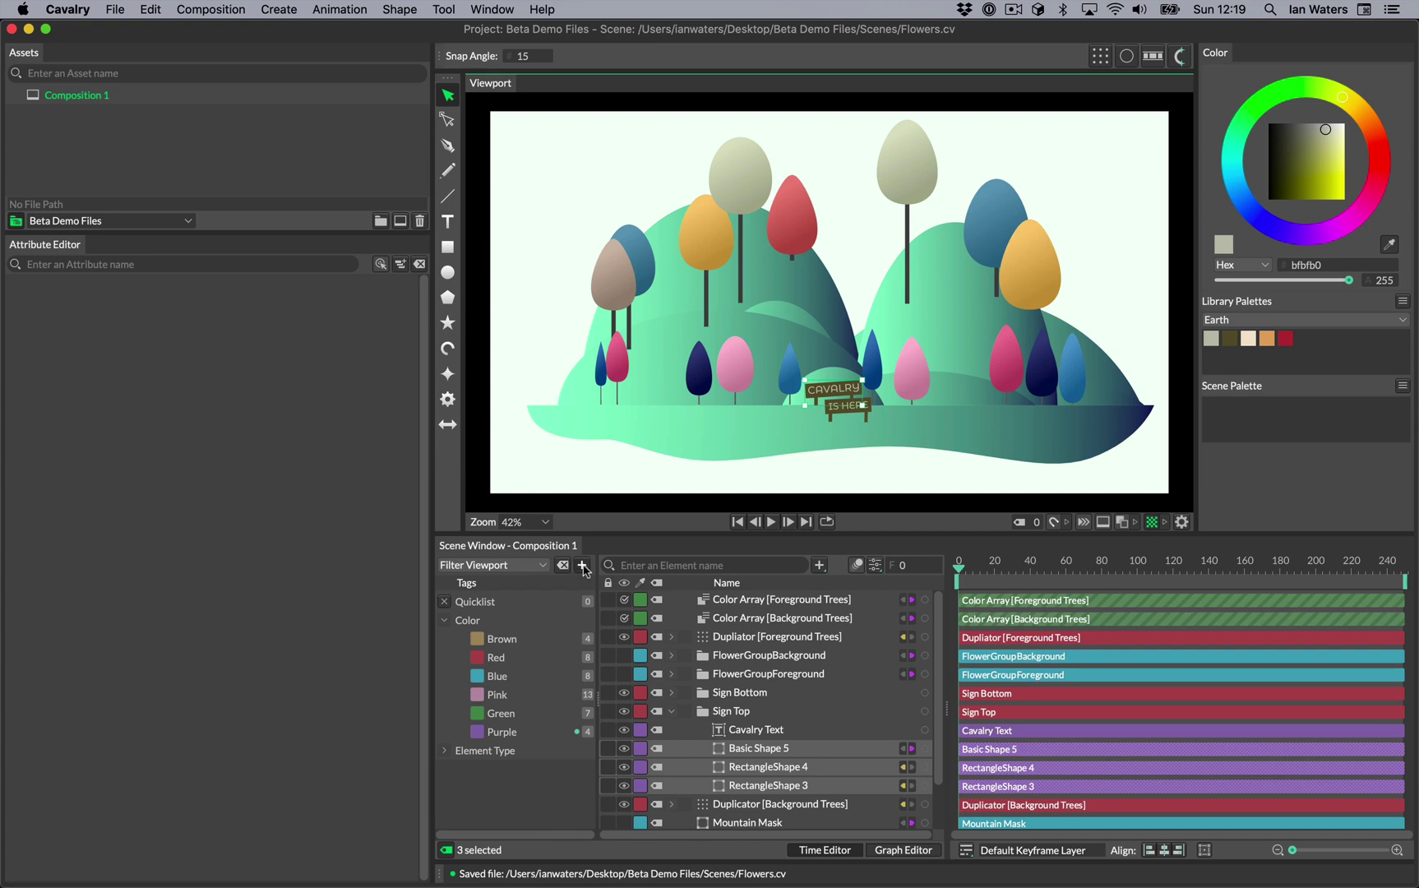
Step: Create a new tag named 'Text'
click(583, 567)
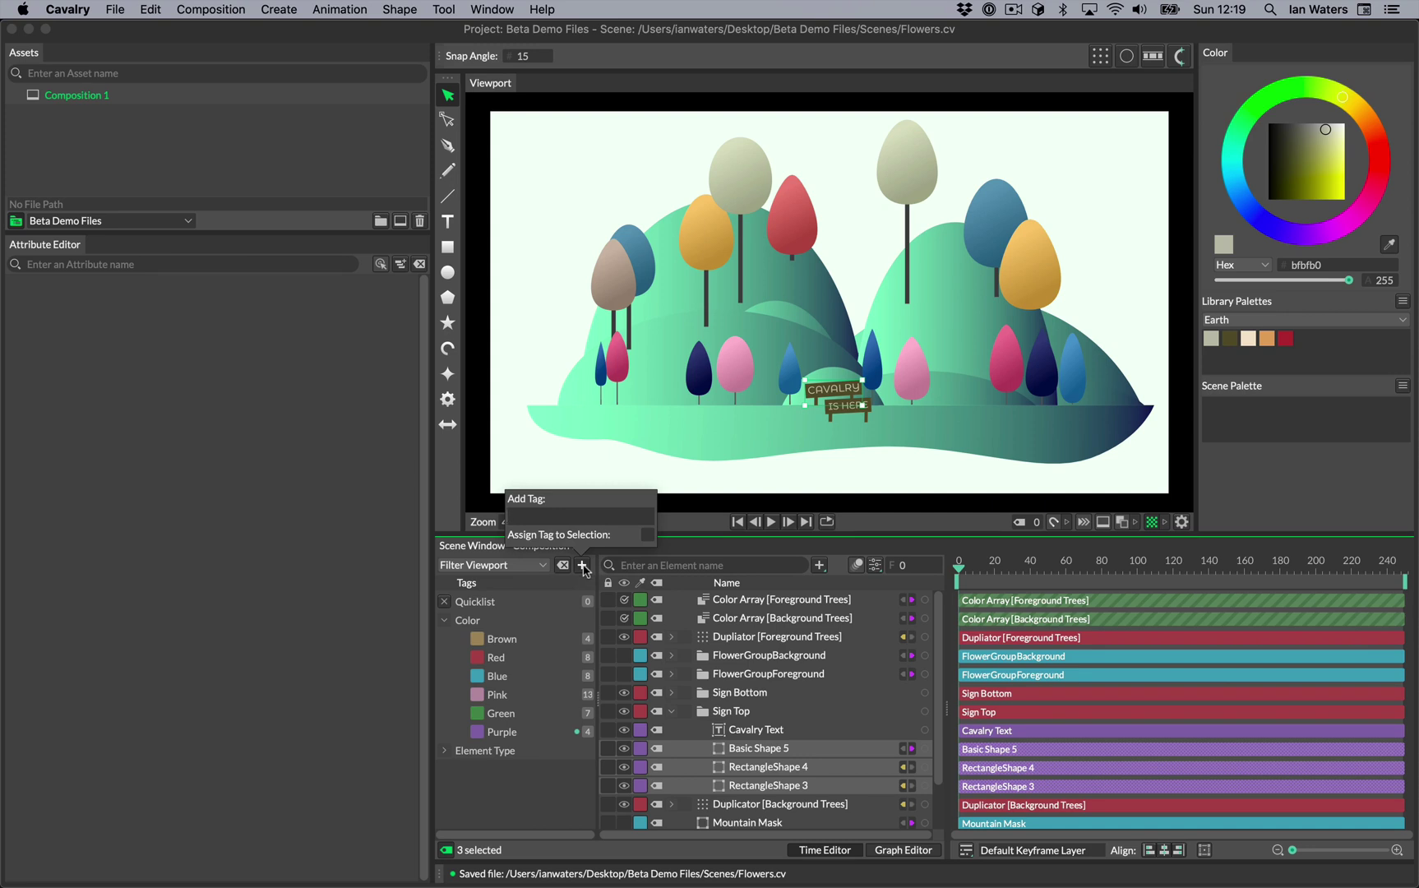
text(Text)
key(Return)
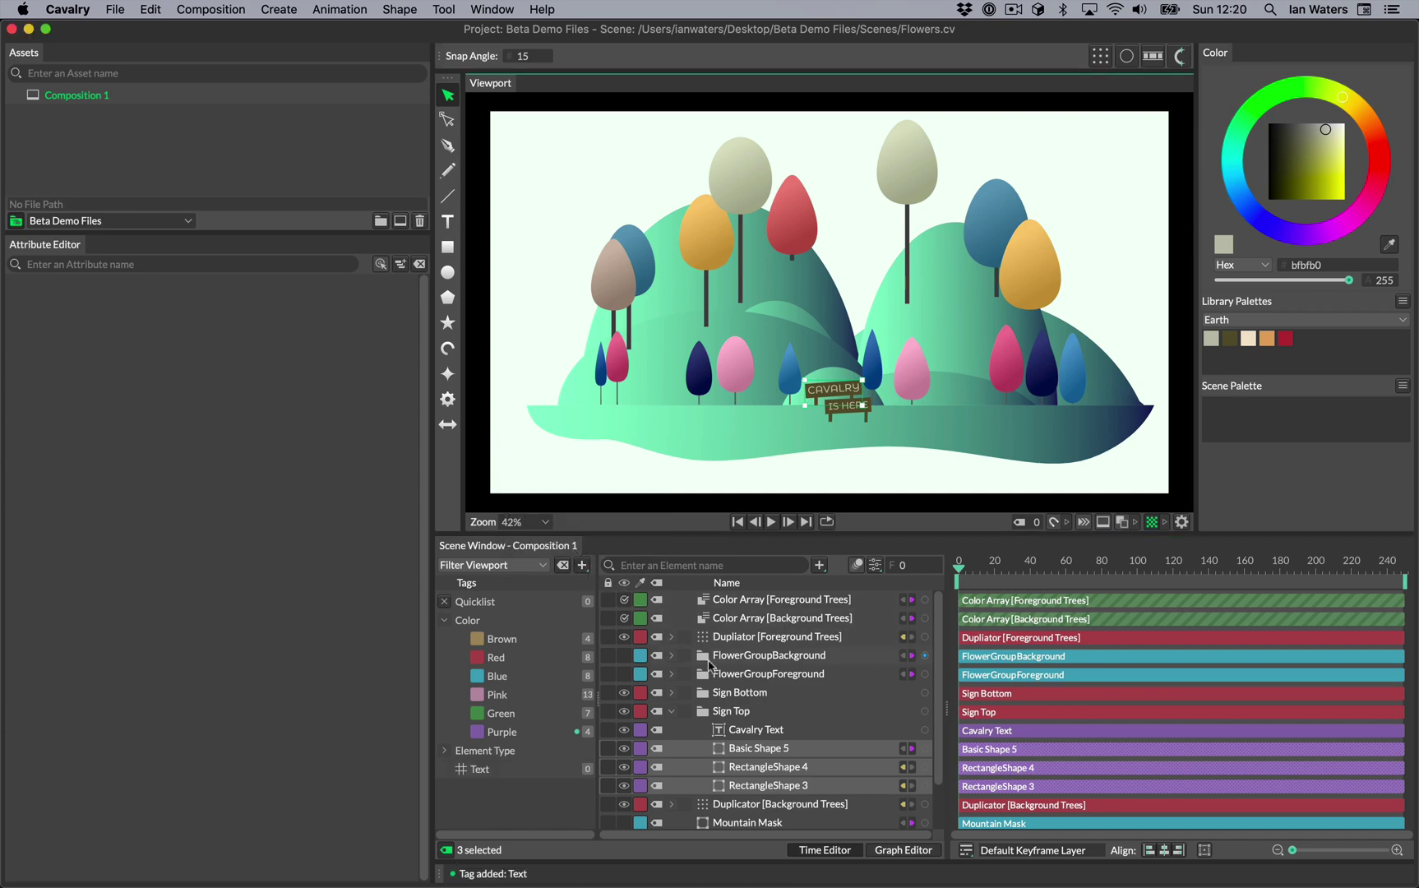
Step: Tag Is Here Text and Cavalry Text with 'Text' and filter the viewport to it
click(722, 692)
click(672, 692)
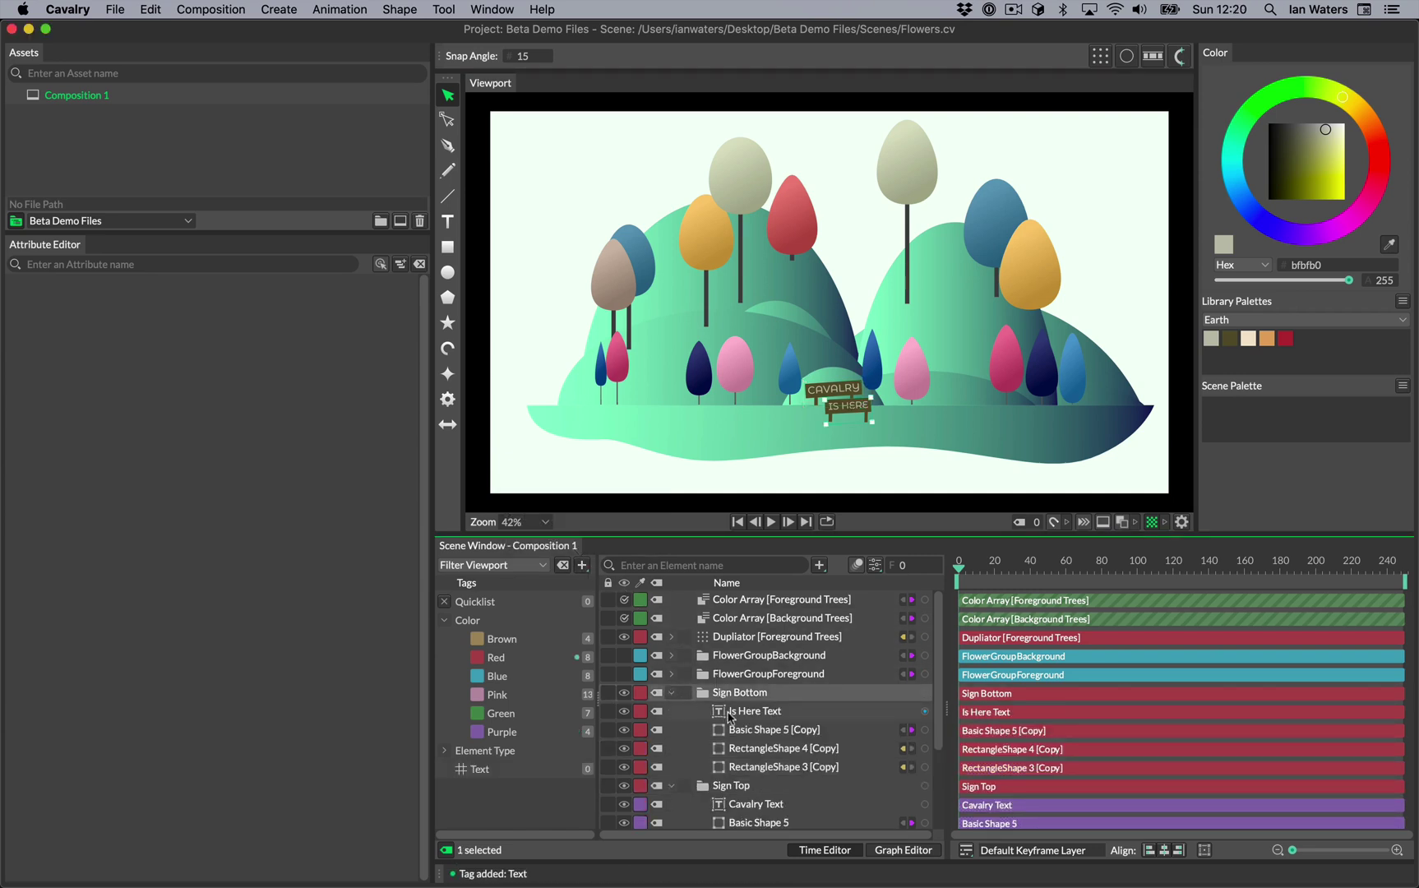
click(730, 712)
super+click(745, 804)
drag(748, 805, 535, 775)
click(538, 774)
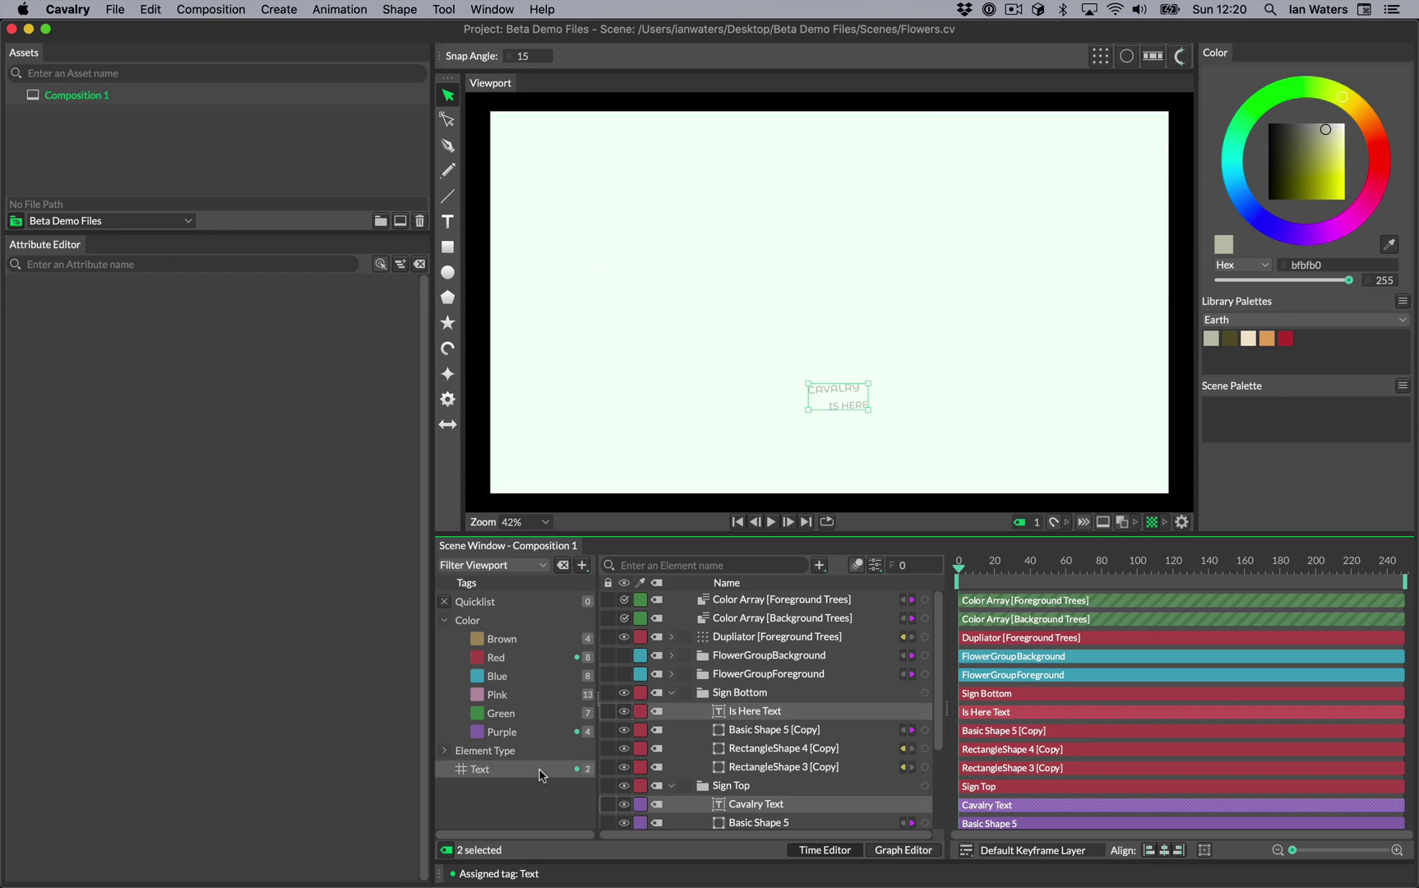
Step: Clear the Text tag from its layers, then delete the Text tag
right_click(540, 774)
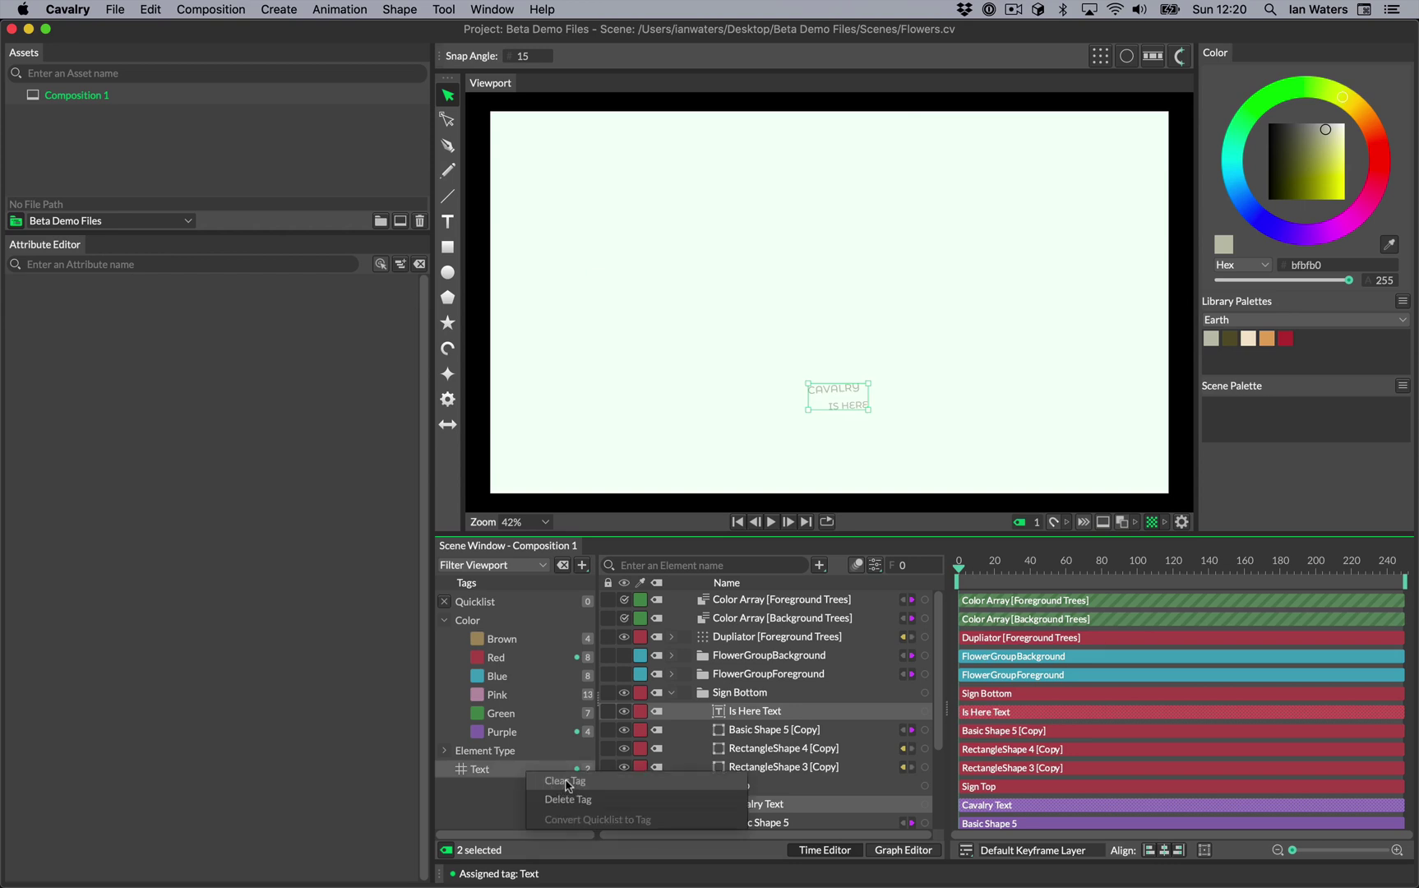
click(567, 783)
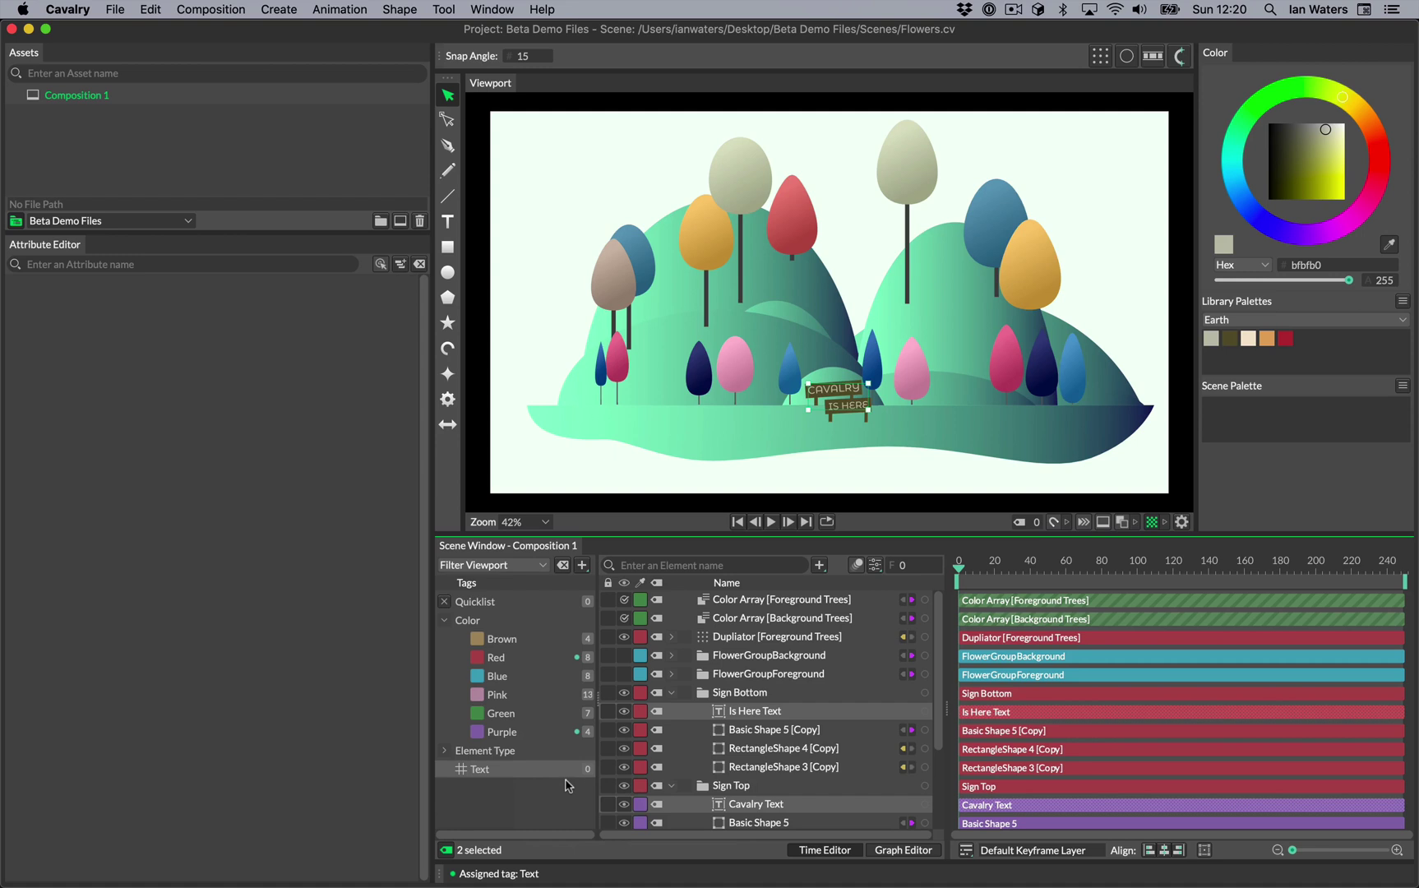
right_click(519, 774)
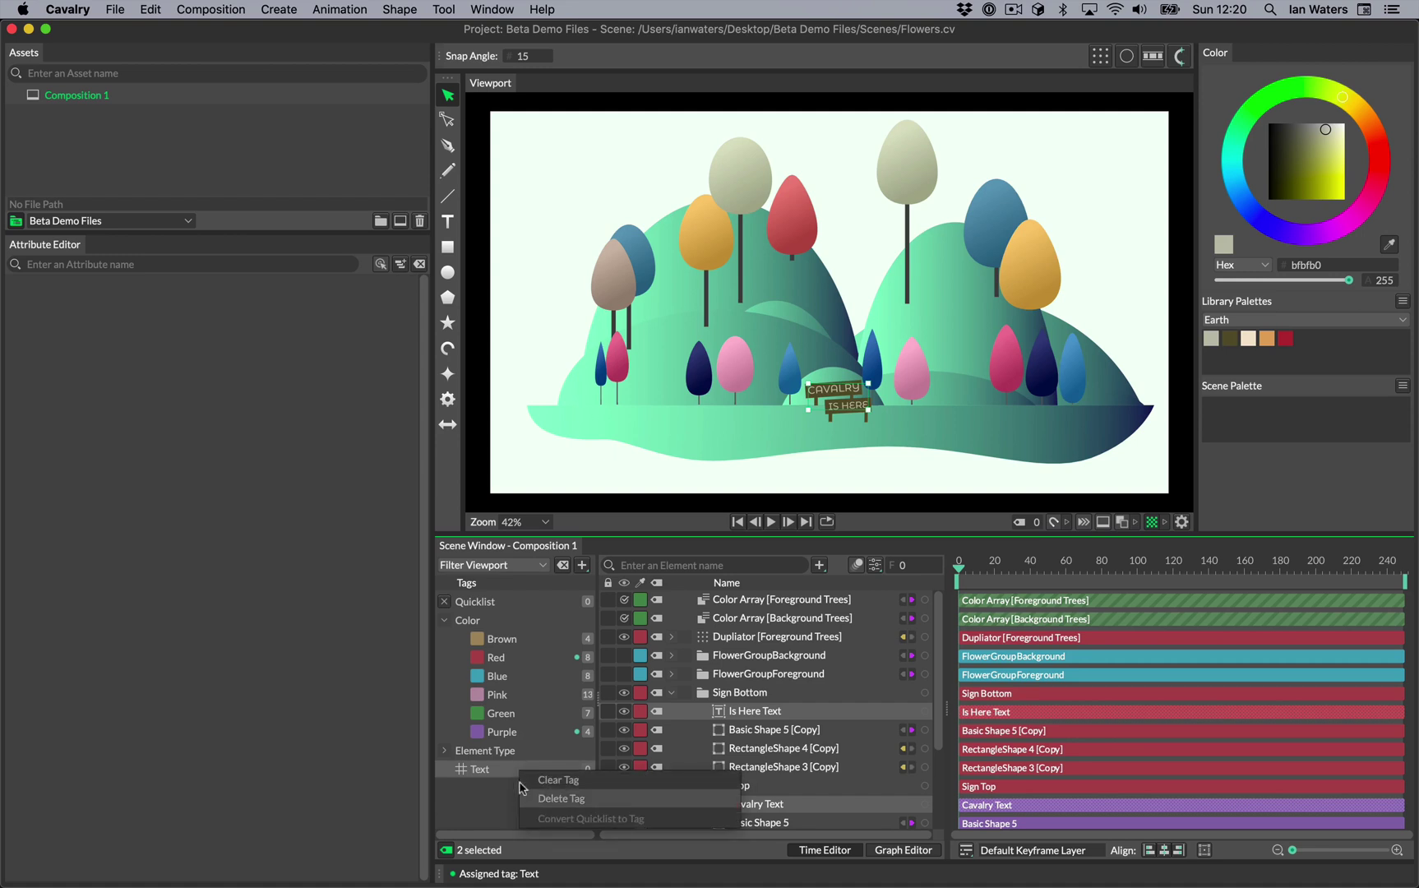
click(504, 775)
key(BackSpace)
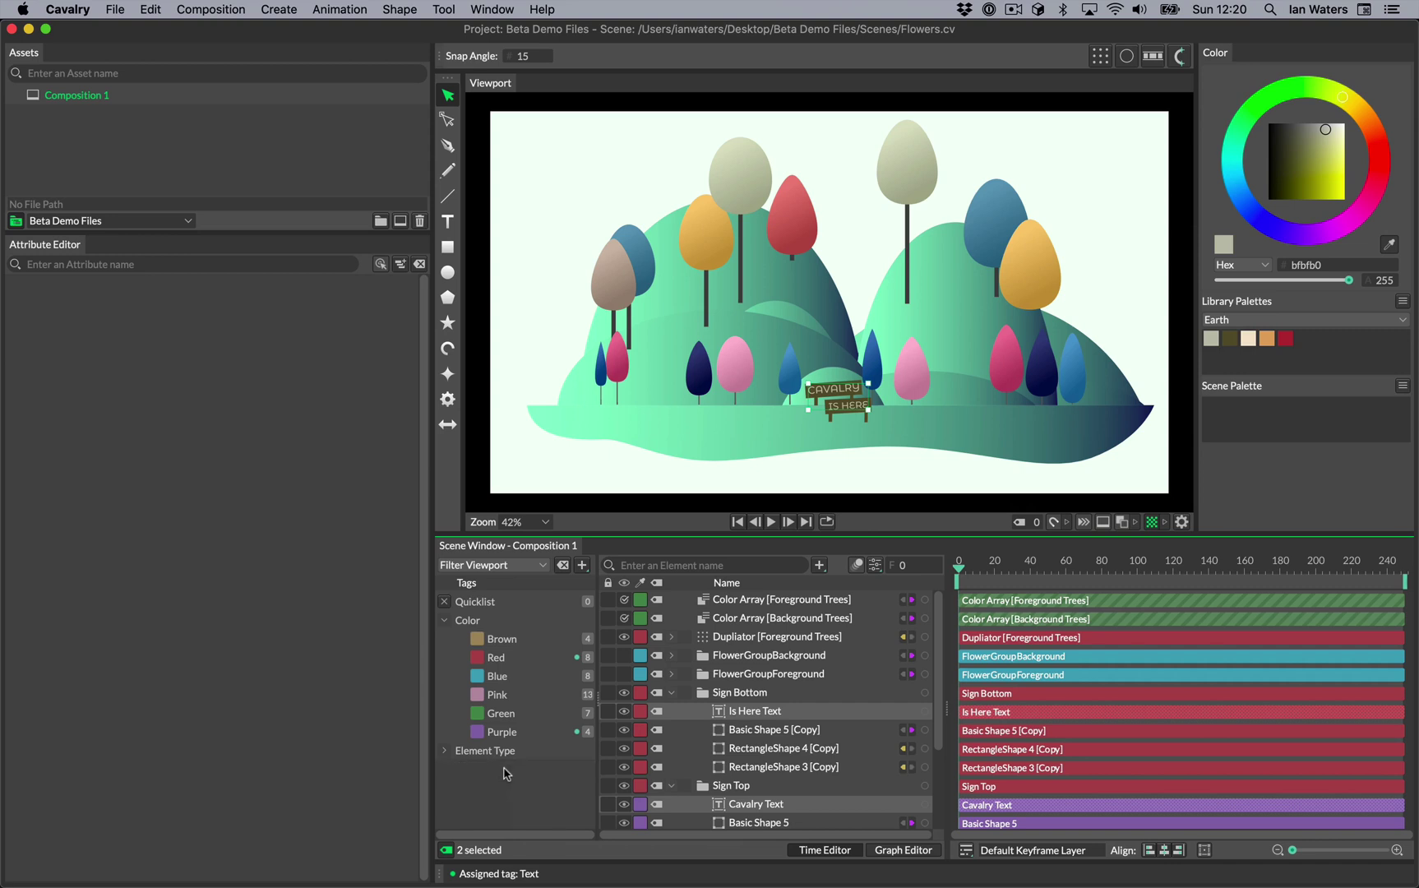
Step: Recreate the 'Text' tag on the selected sign text layers and filter the viewport to it
click(582, 566)
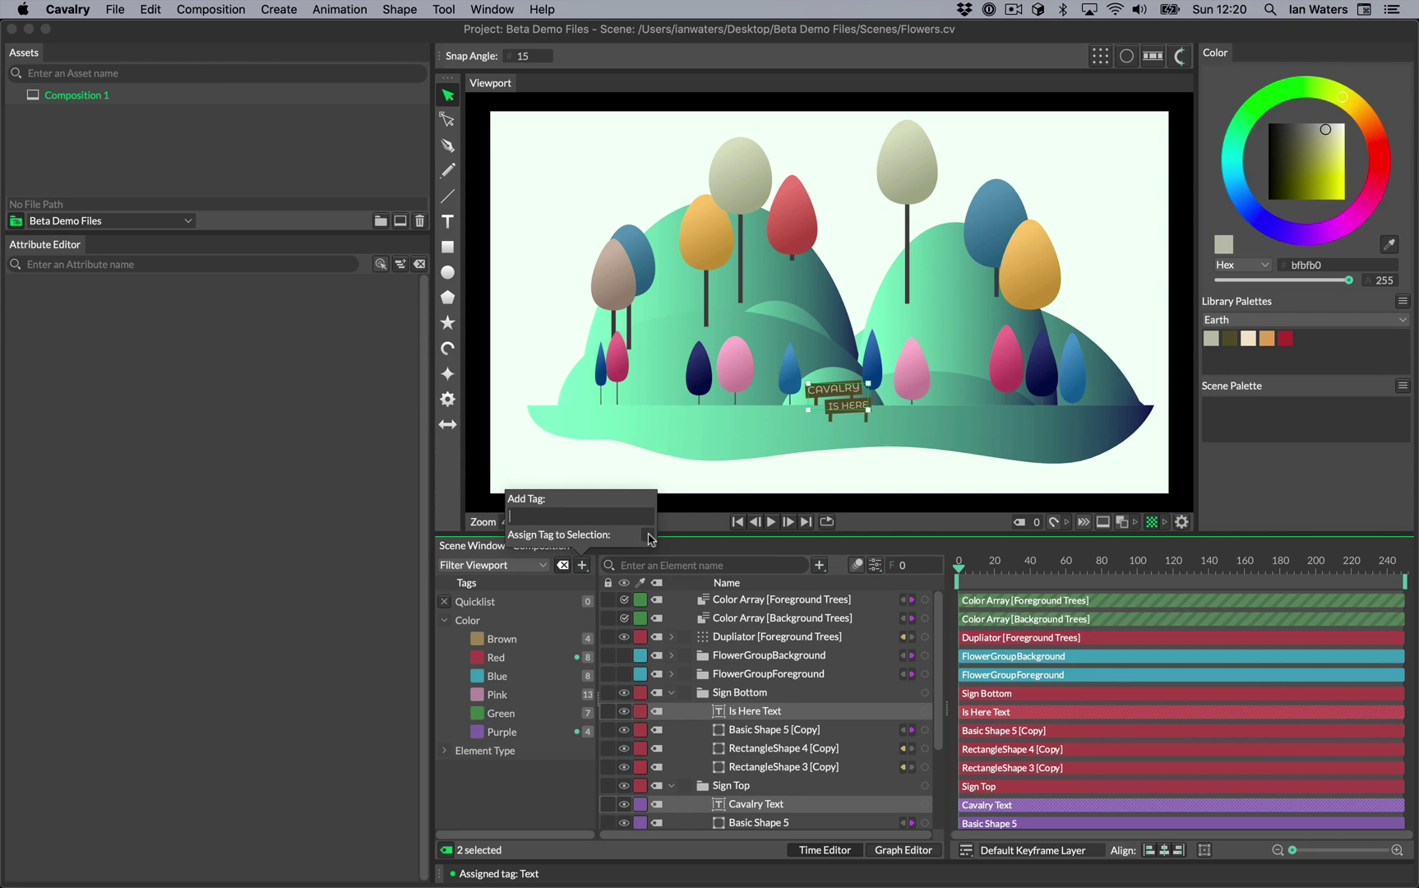
text(Text)
key(Return)
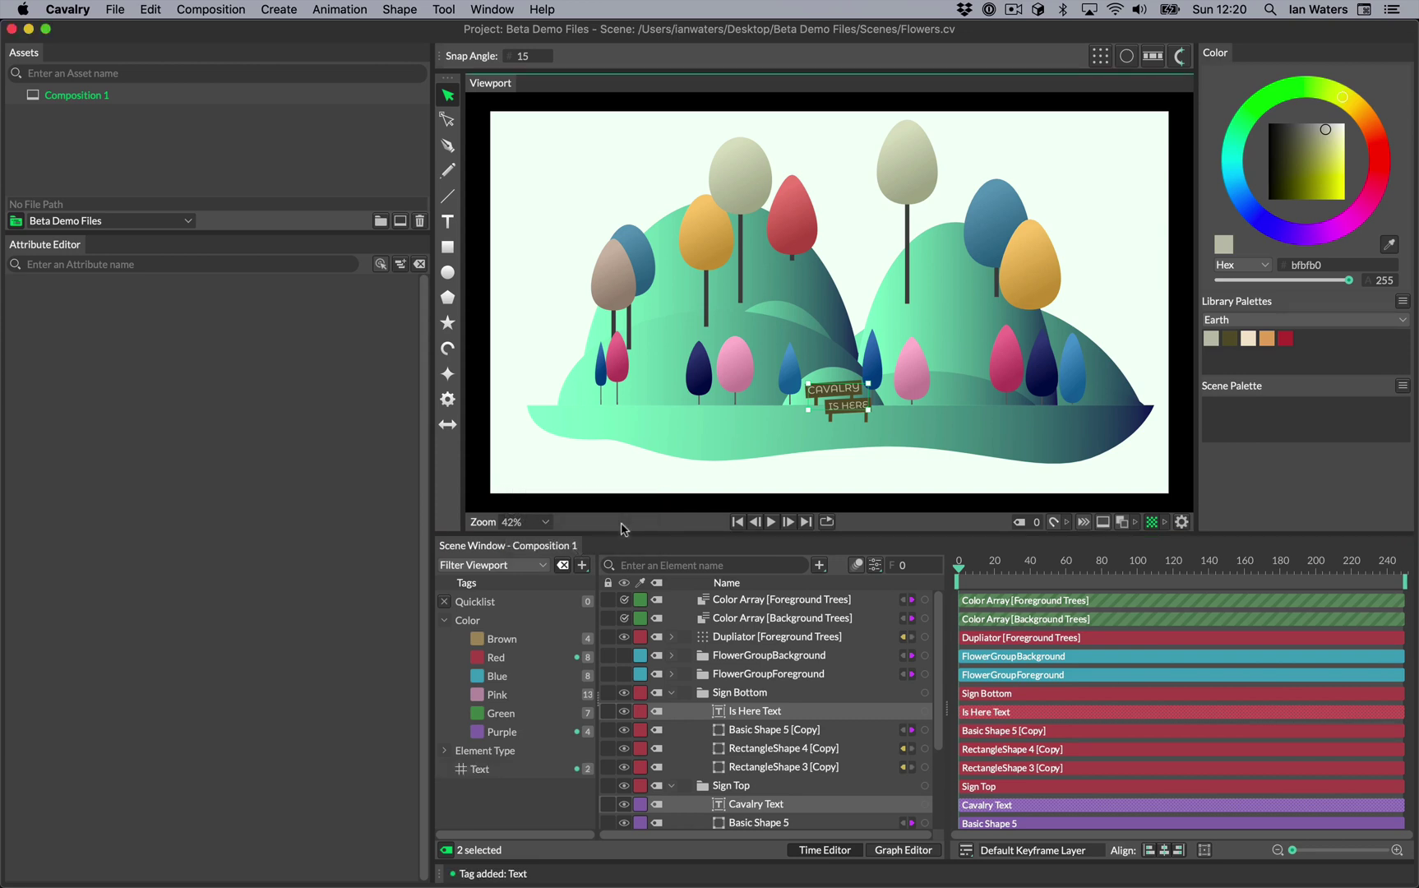
click(527, 772)
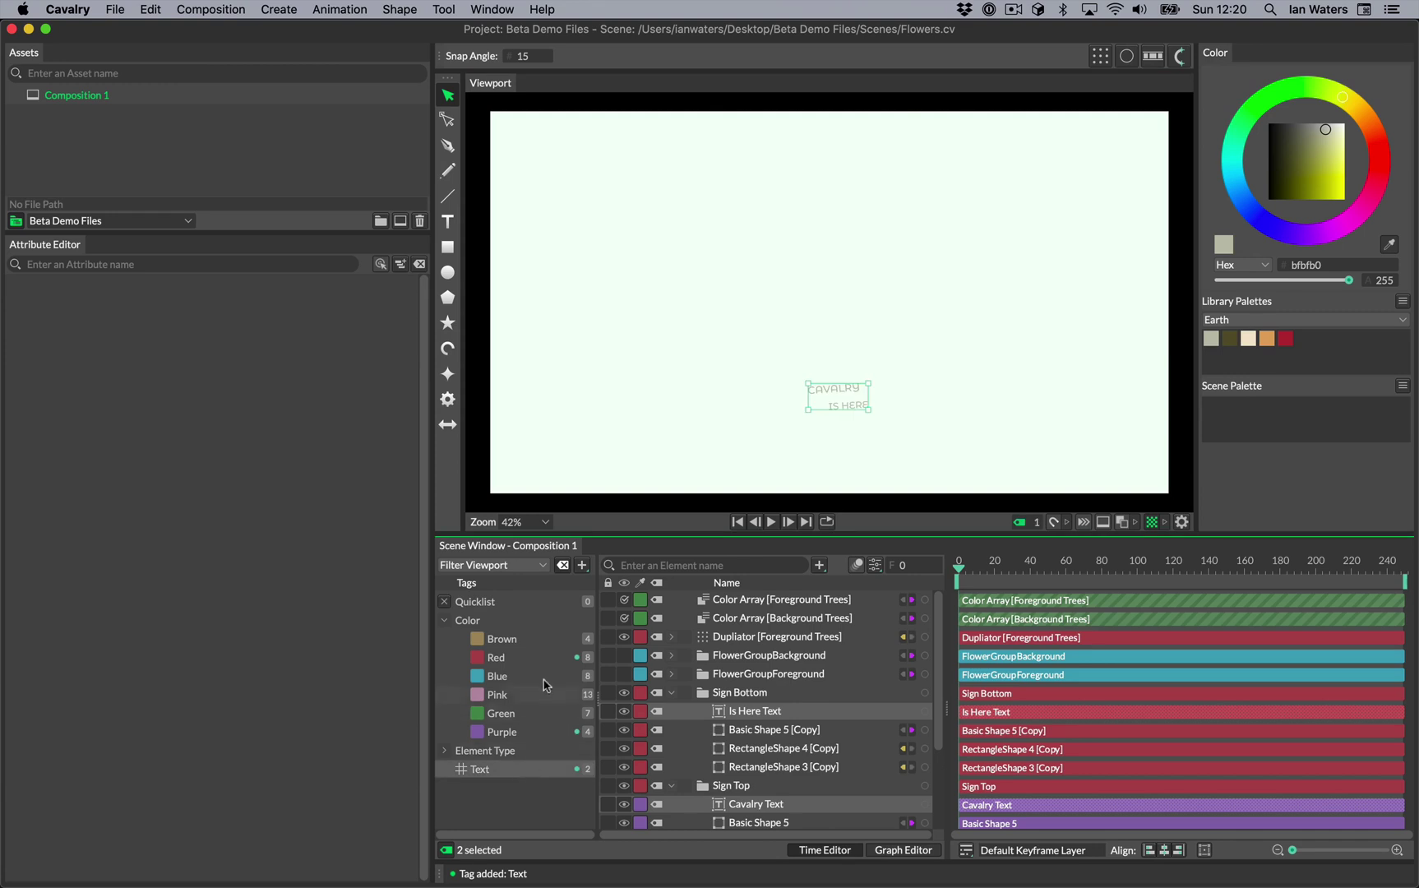
Step: Add a nested 'Text/Here' tag, then delete the Text tag along with its Here child
click(582, 567)
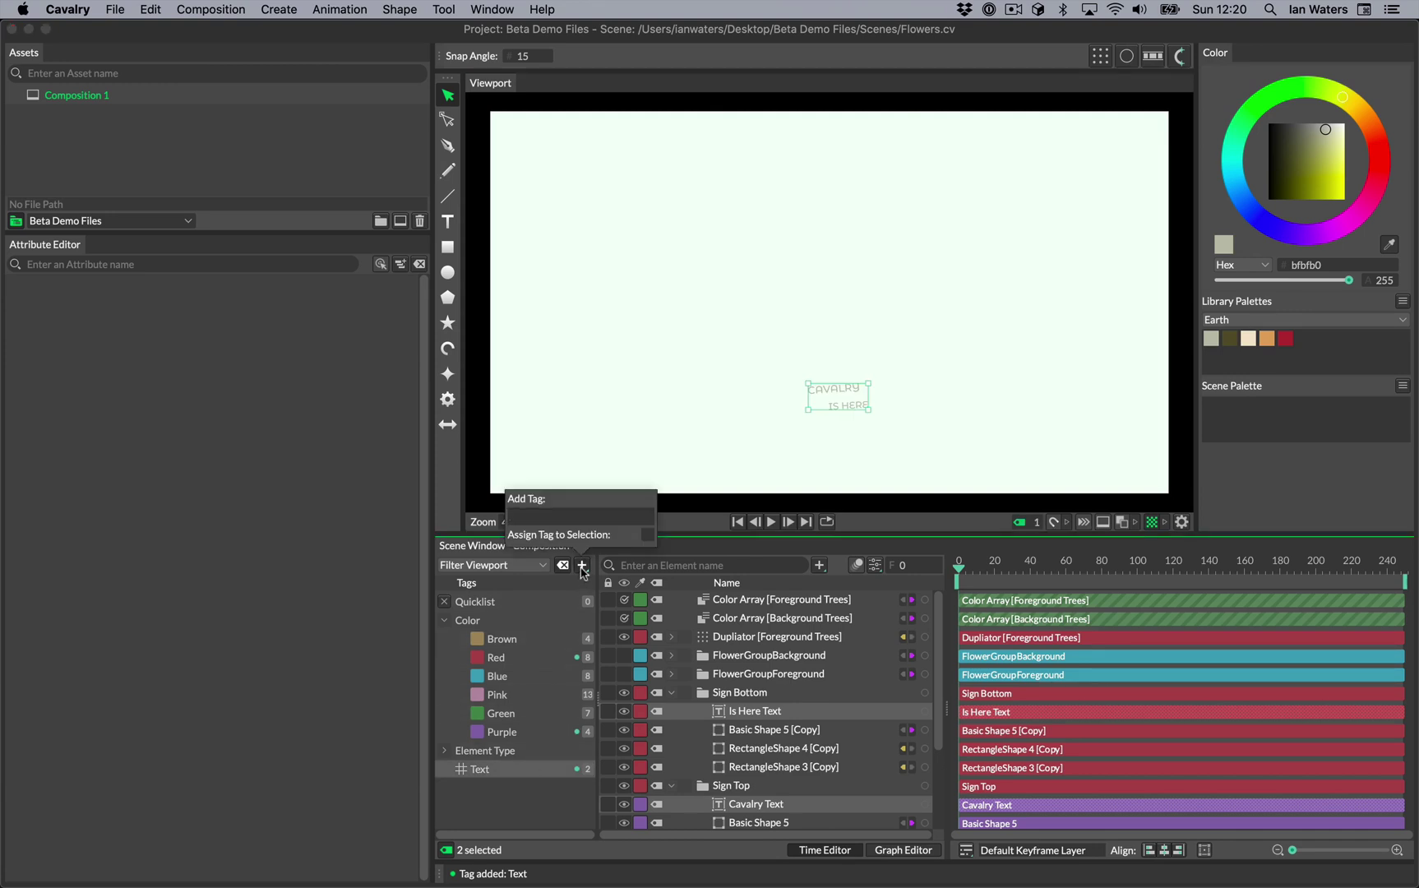
text(Text)
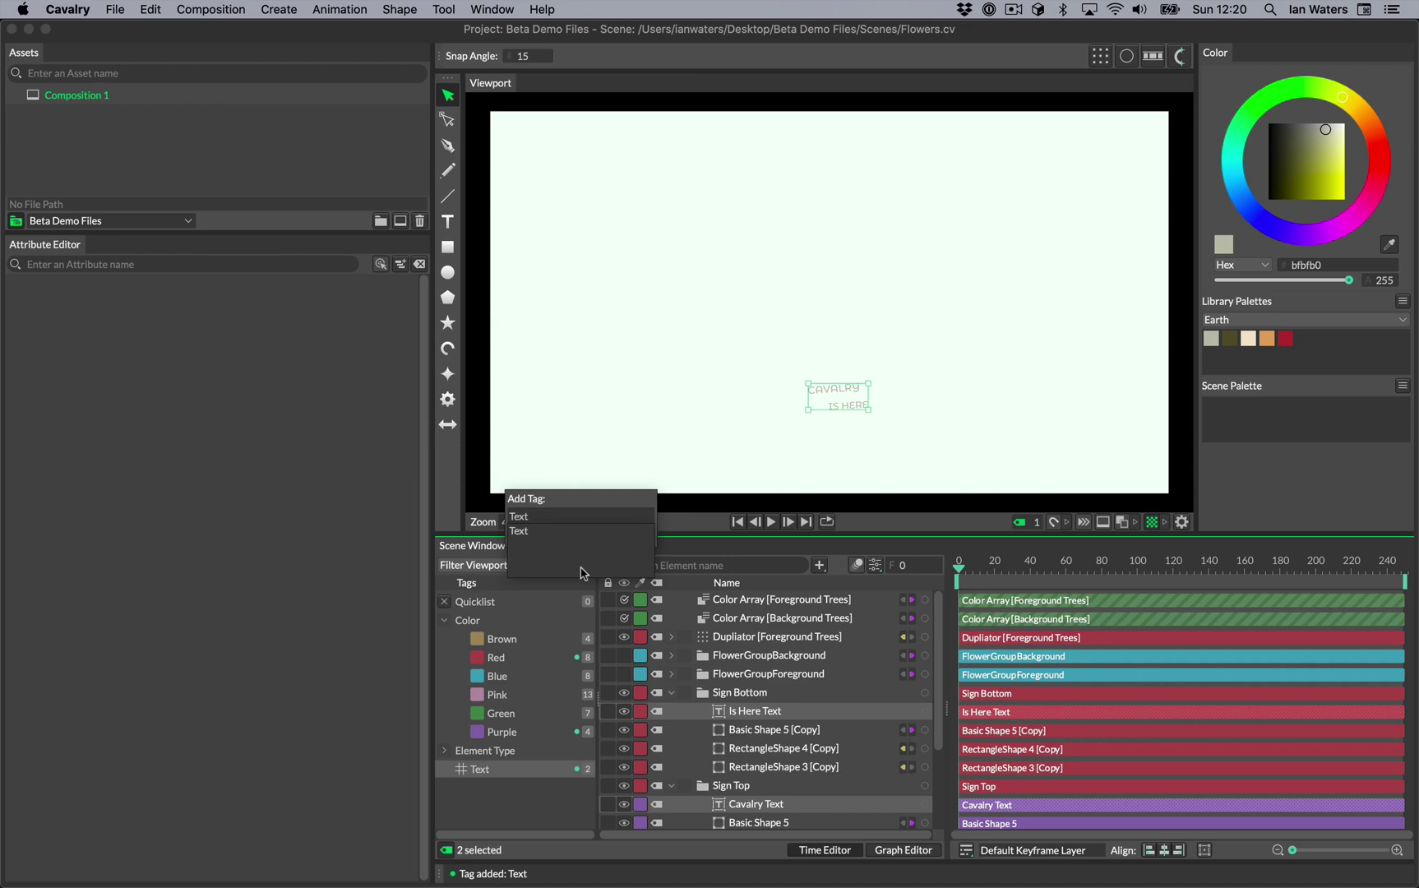
text(/H)
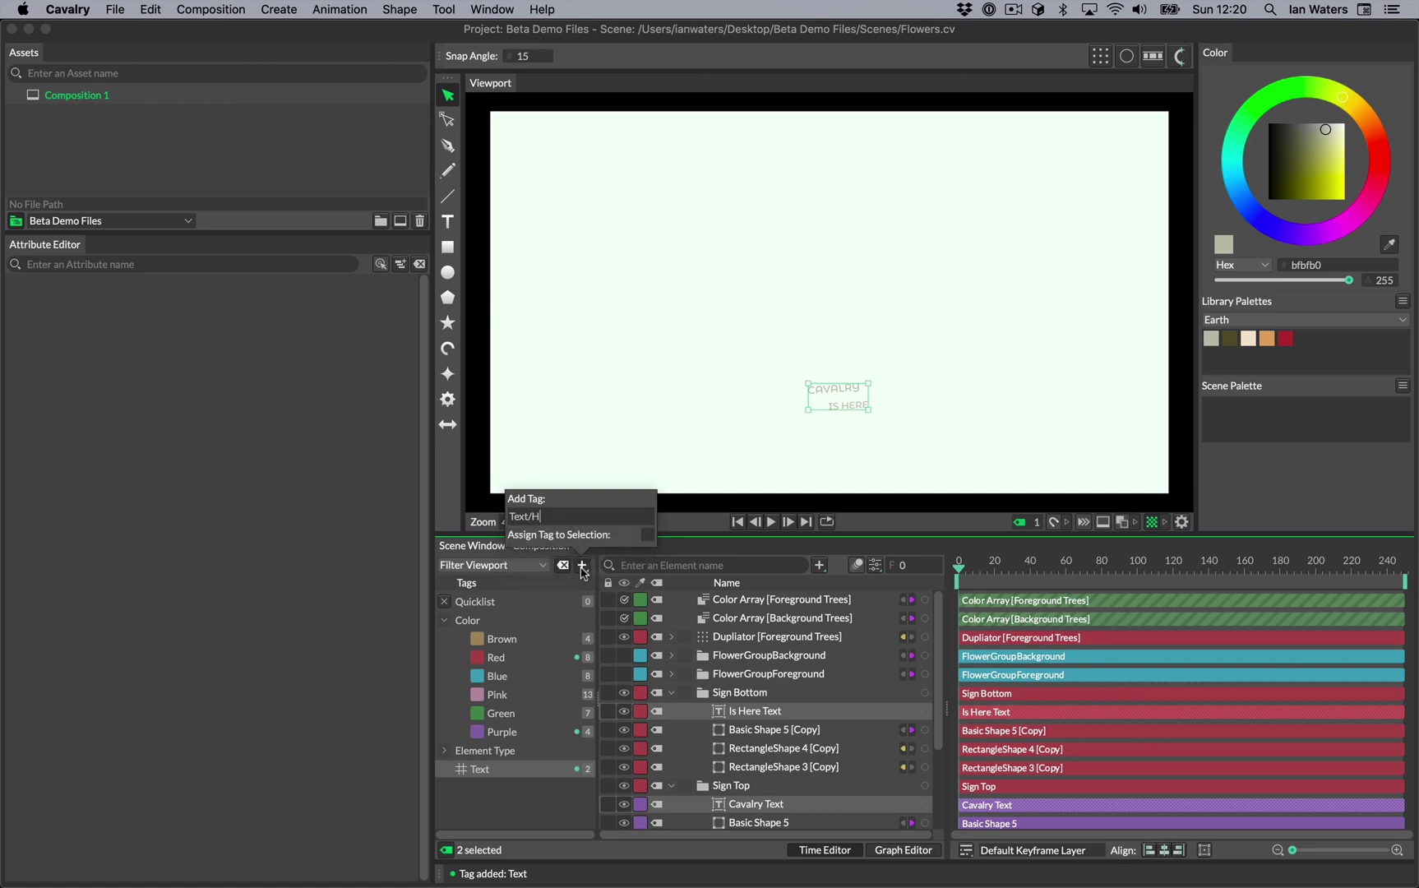
text(ere)
key(Return)
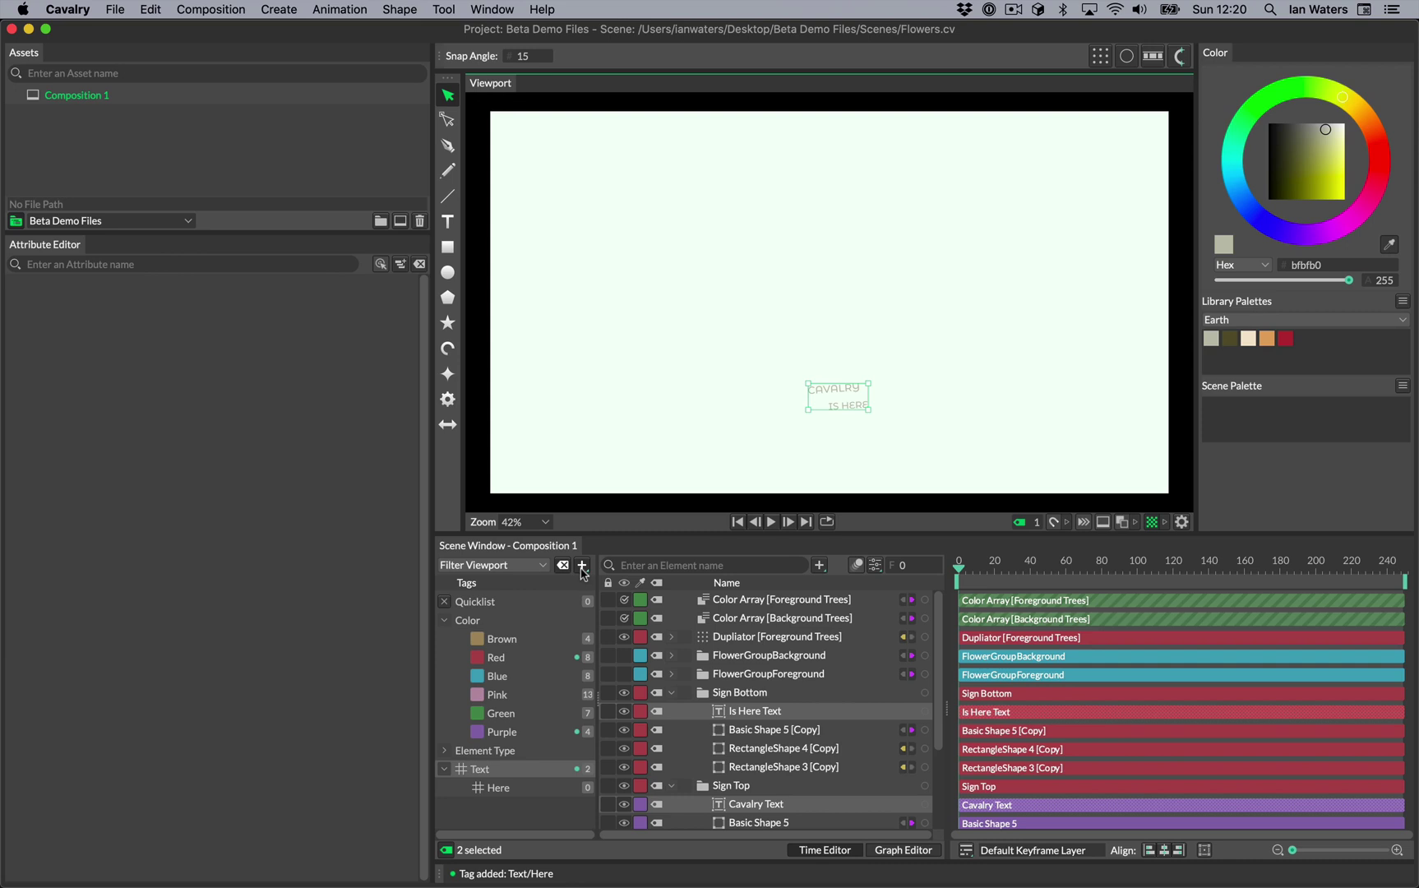
right_click(539, 775)
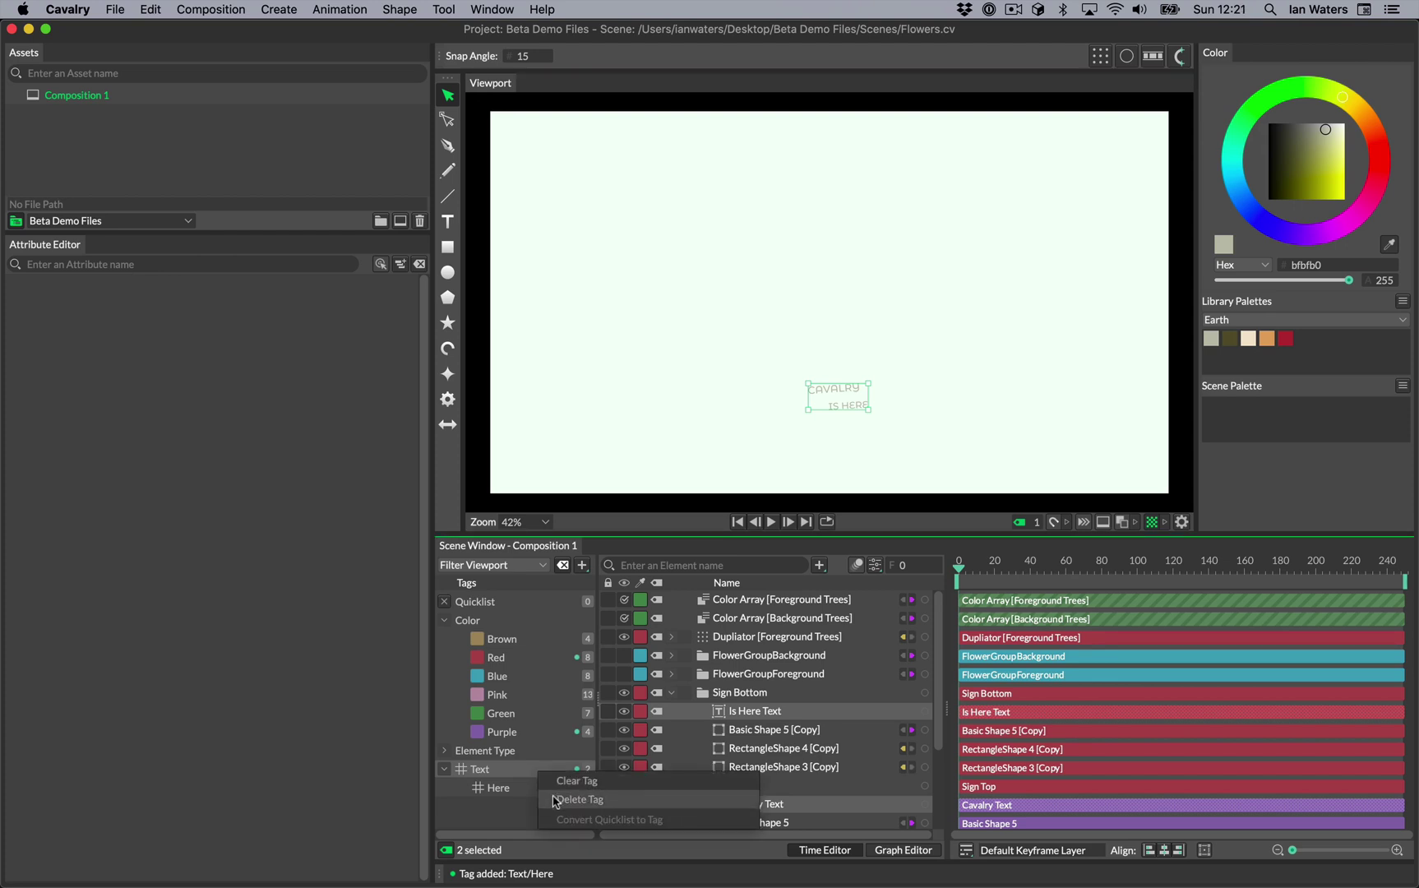
click(553, 802)
Step: Add a new nested tag 'Something/Else'
click(583, 565)
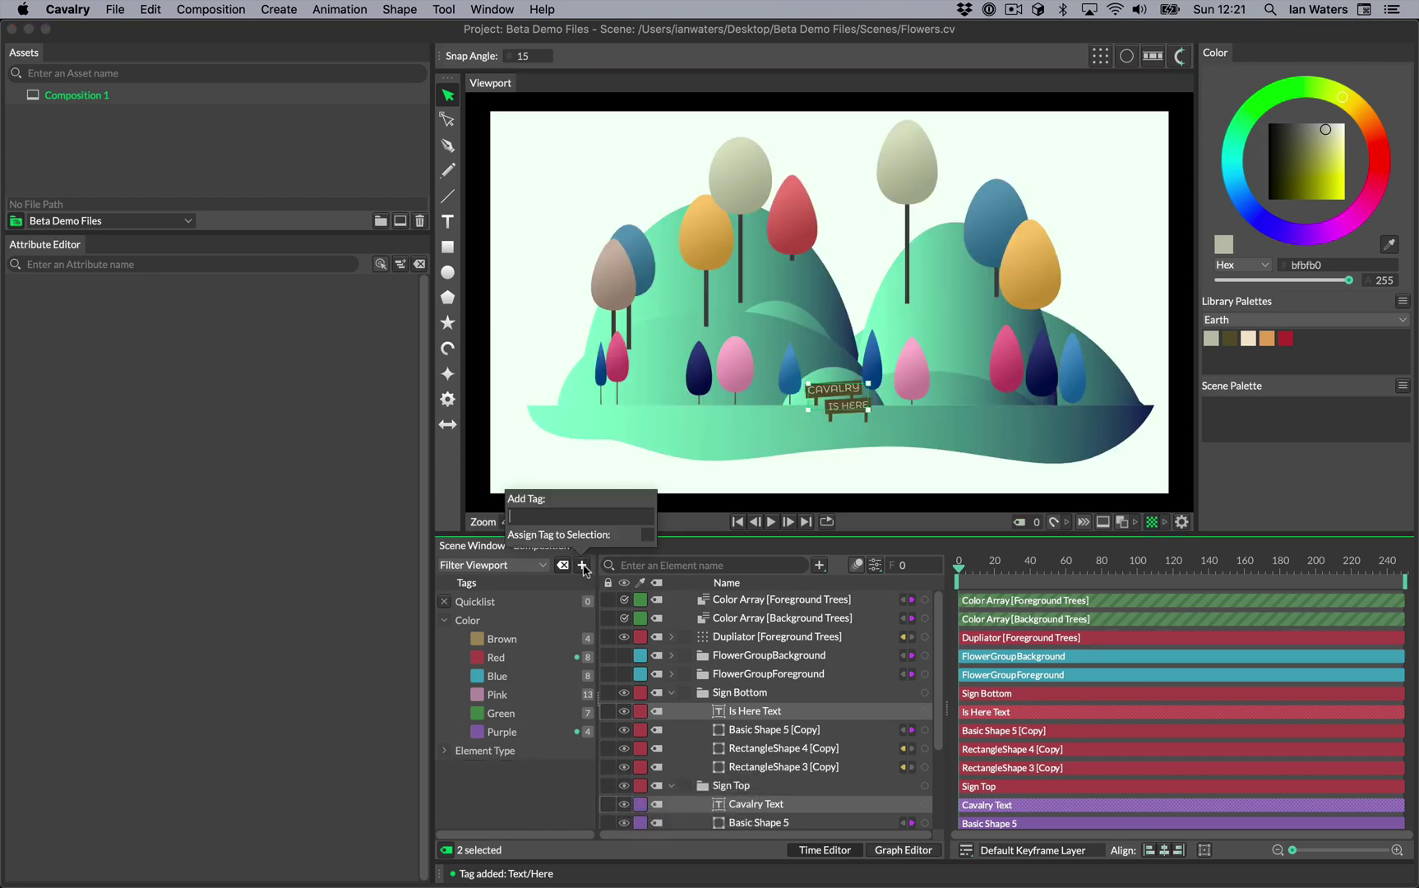
text(Something/Else)
key(Return)
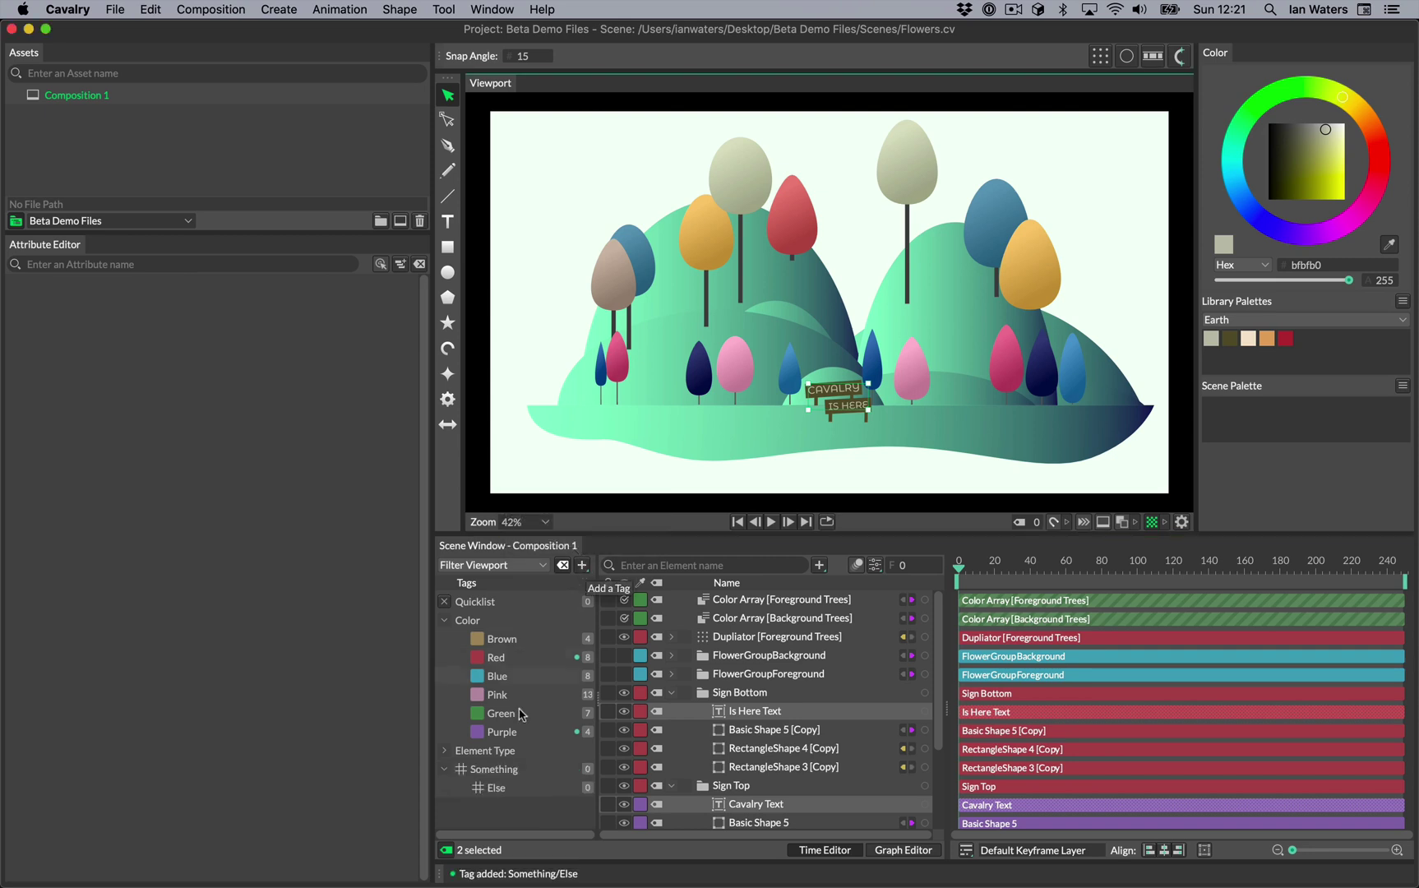
Step: Hide the Tags panel and add a 'Text' tag to the two text elements with the t shortcut
click(447, 850)
key(t)
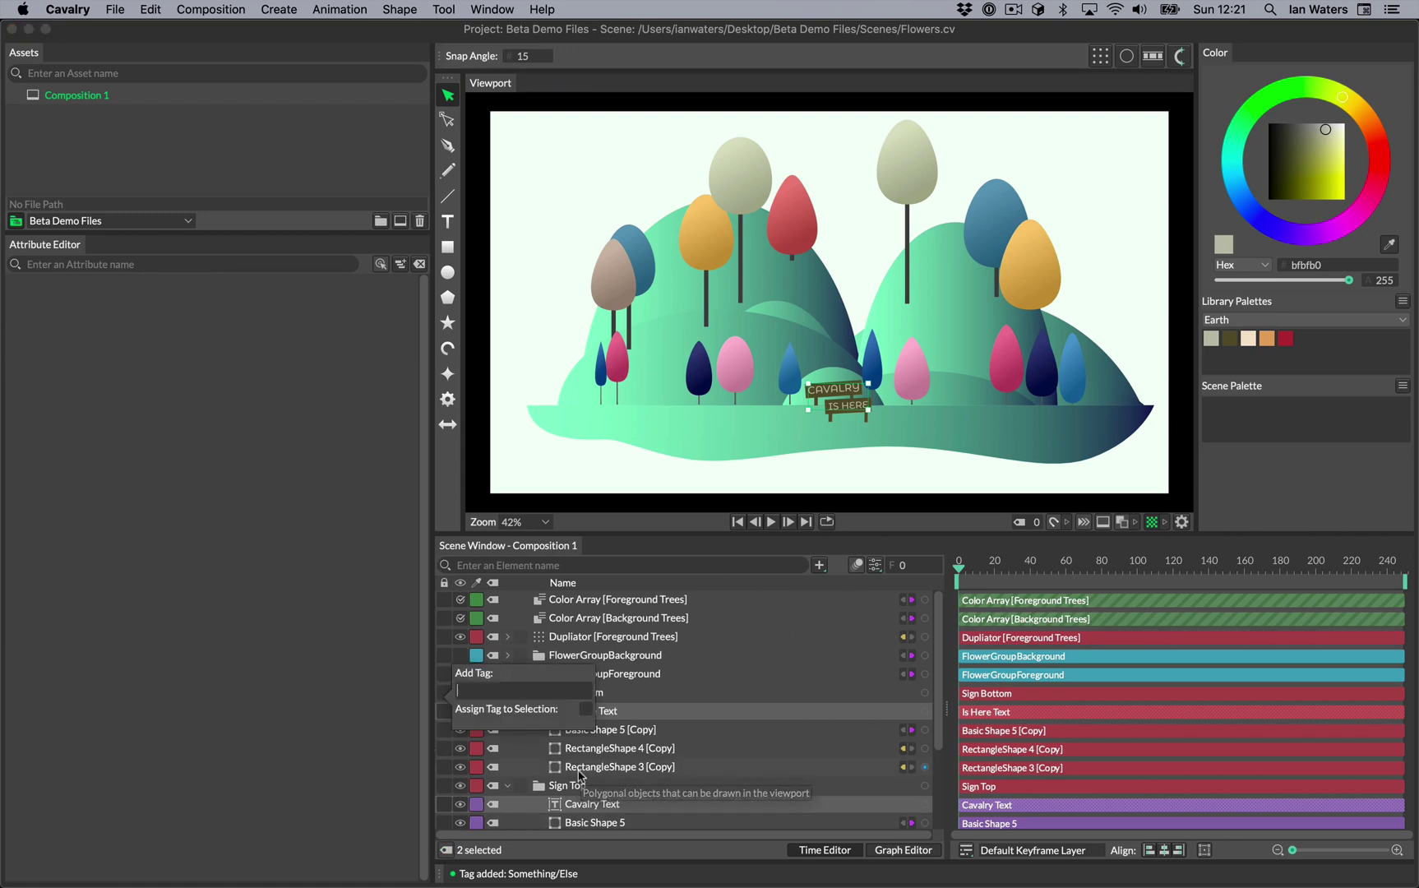
text(Text)
key(Return)
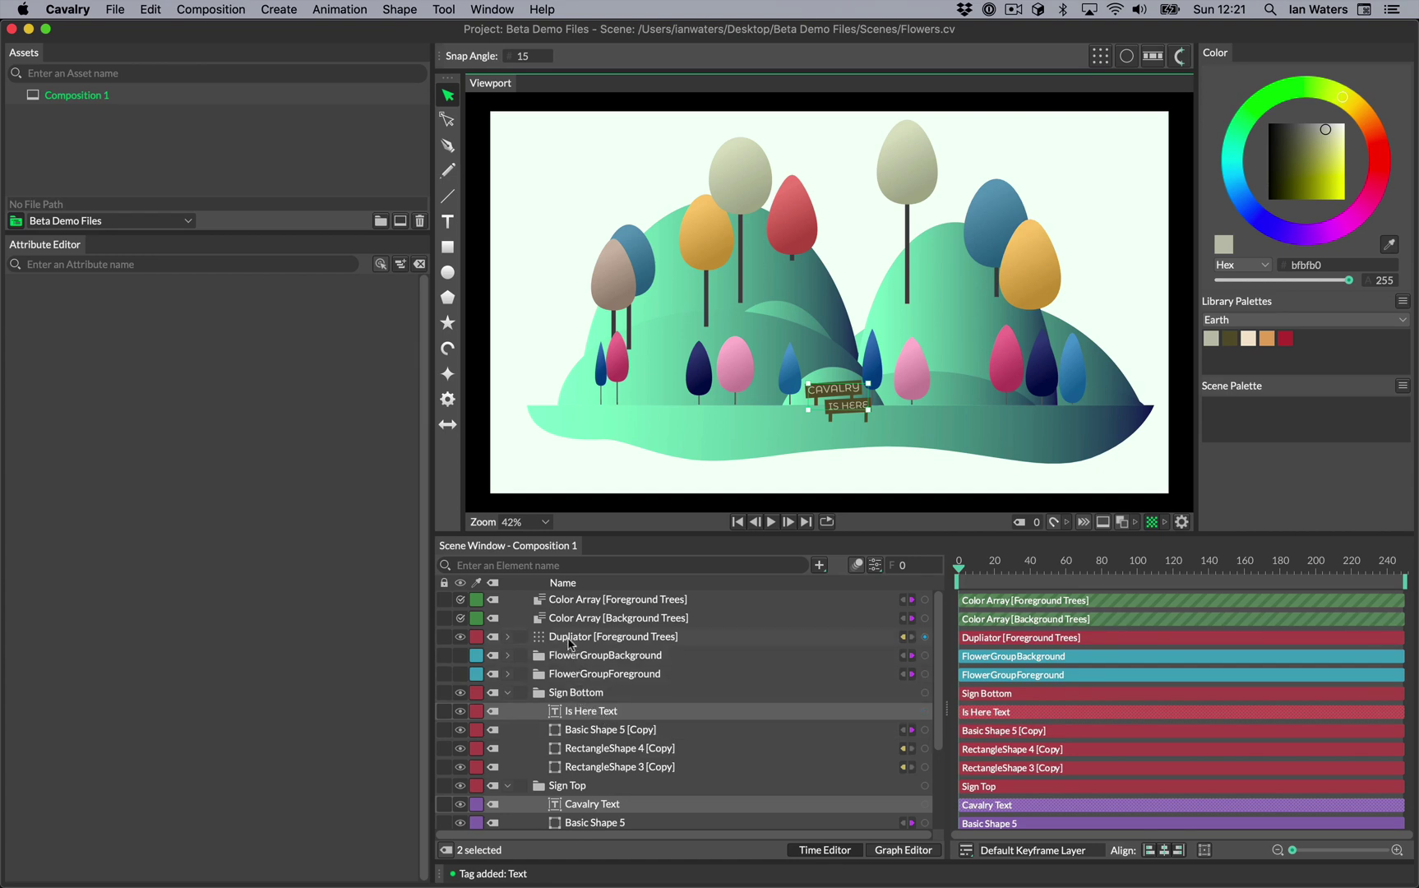
Step: Give the Duplicator [Foreground Trees] layer a new 'Dups' tag
click(570, 643)
click(493, 638)
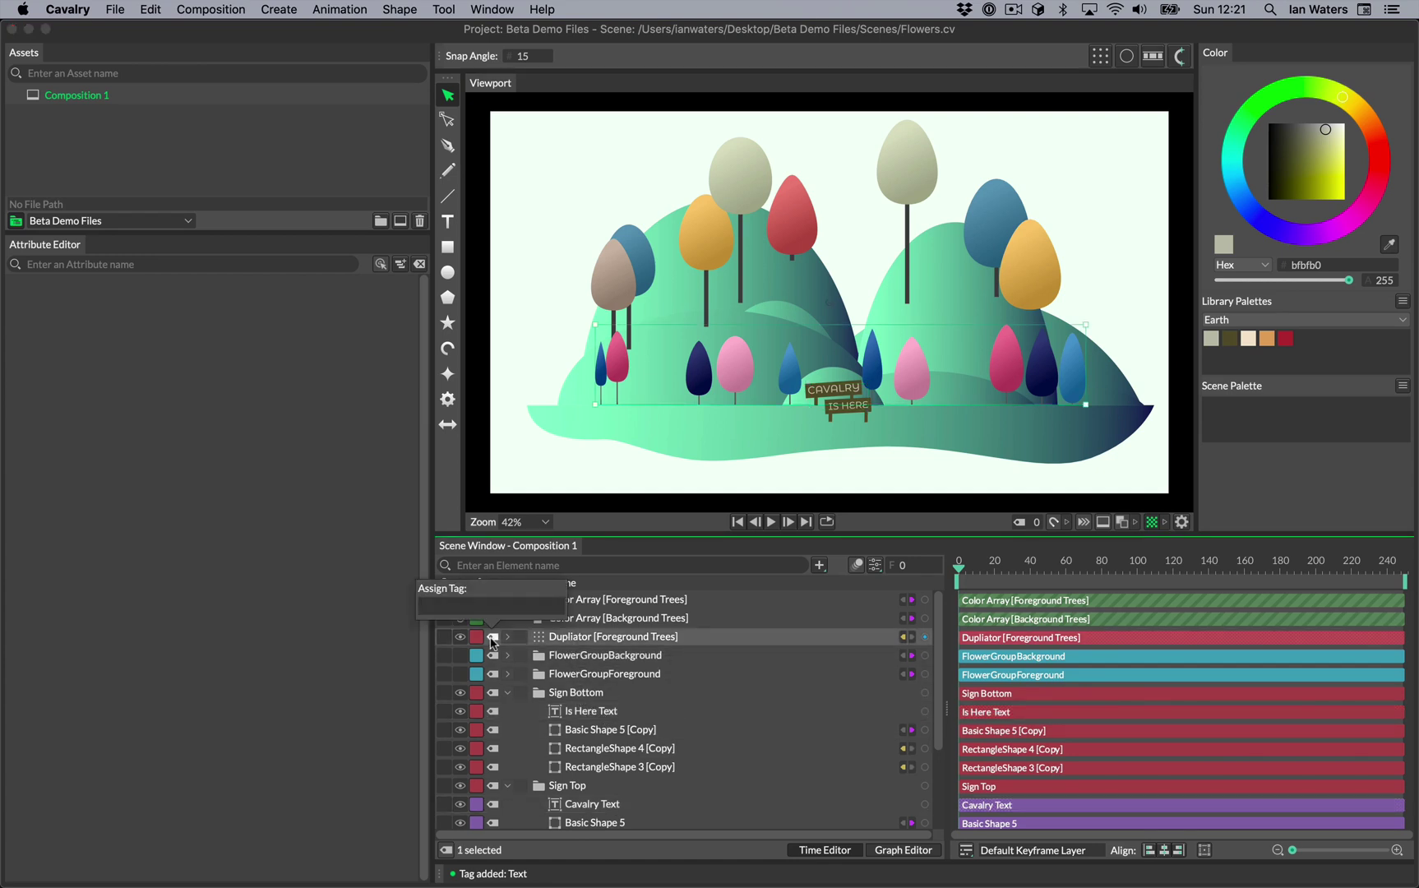
text(Du0)
text(s)
key(Return)
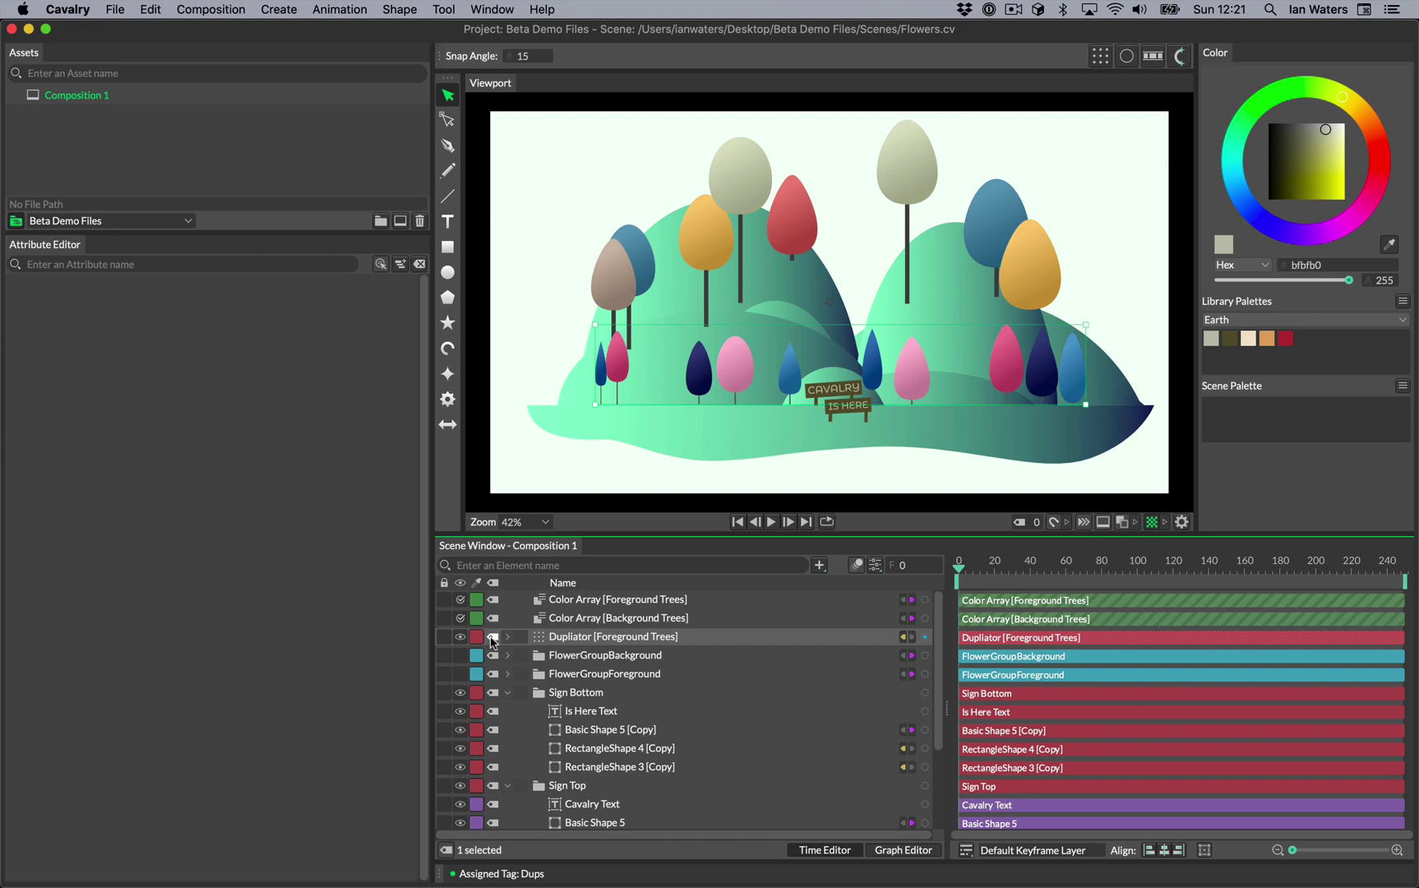
Step: Also assign the Something/Else tag to the duplicator via the tag suggestion list
click(493, 639)
text(So)
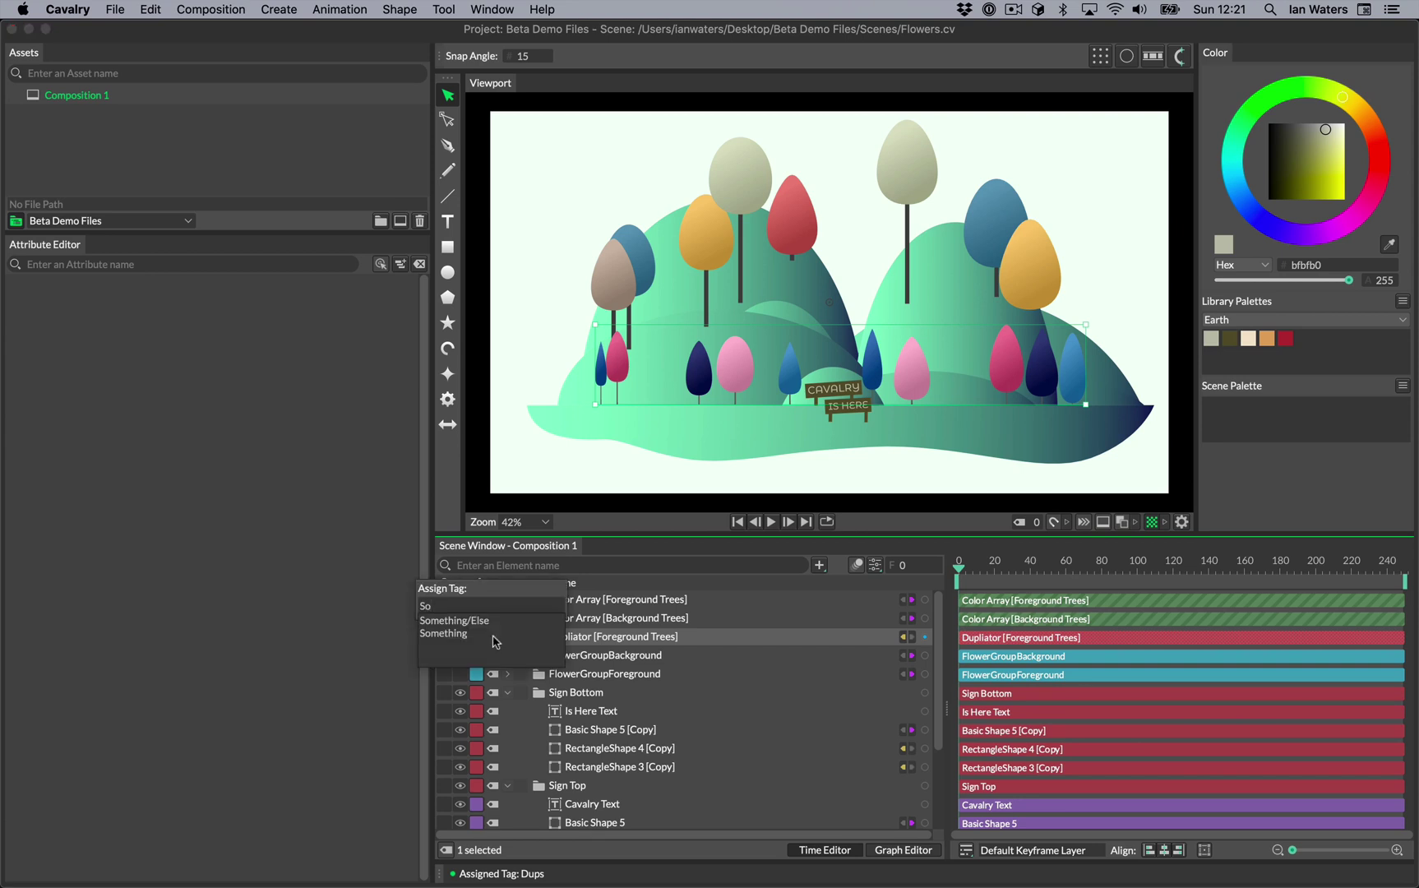
key(Down)
key(Return)
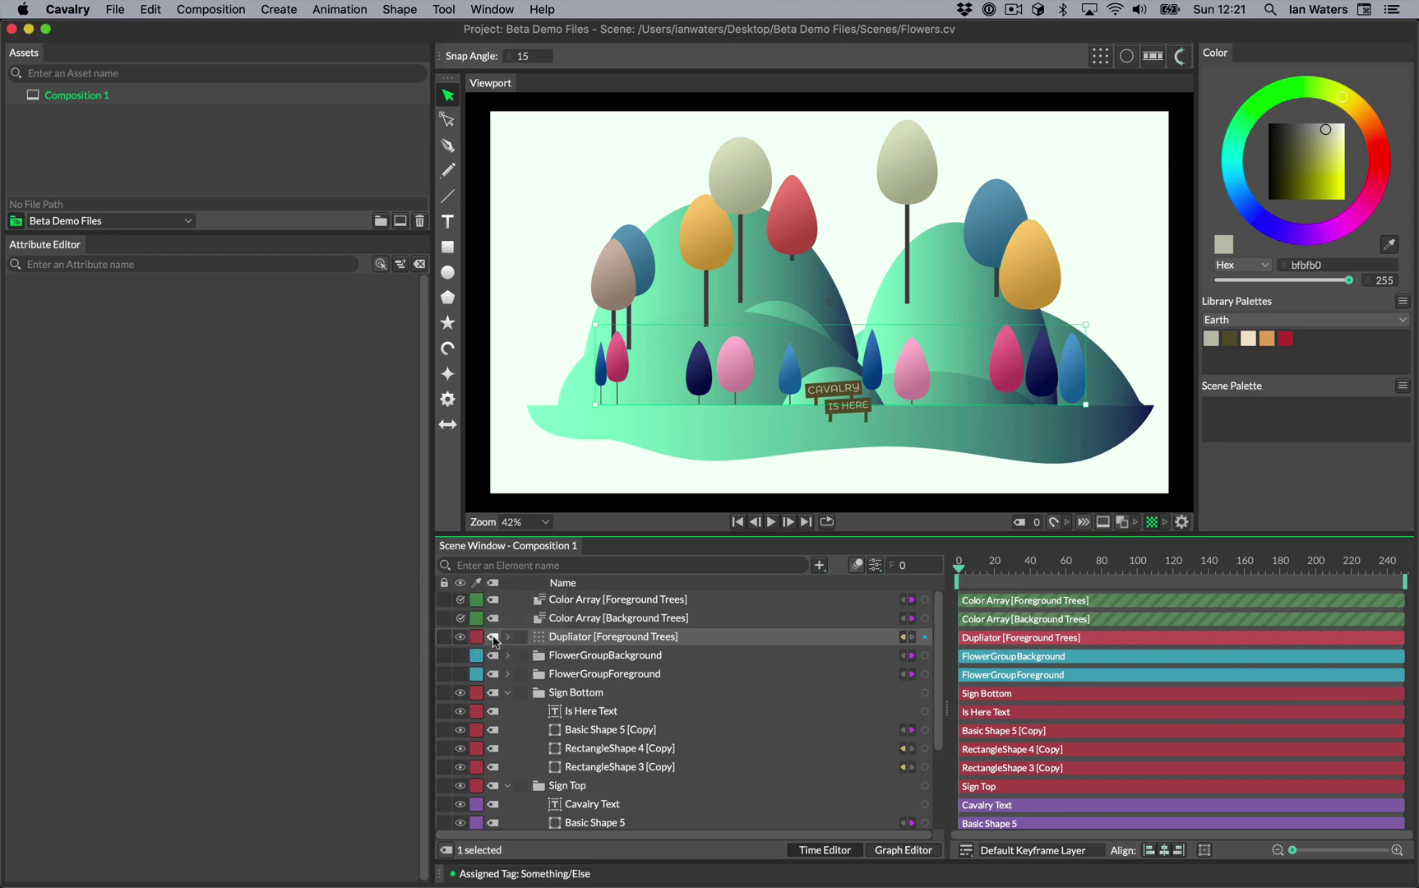
Step: Take the Something/Else tag off the Duplicator [Foreground Trees] element
right_click(609, 639)
mouse_move(773, 243)
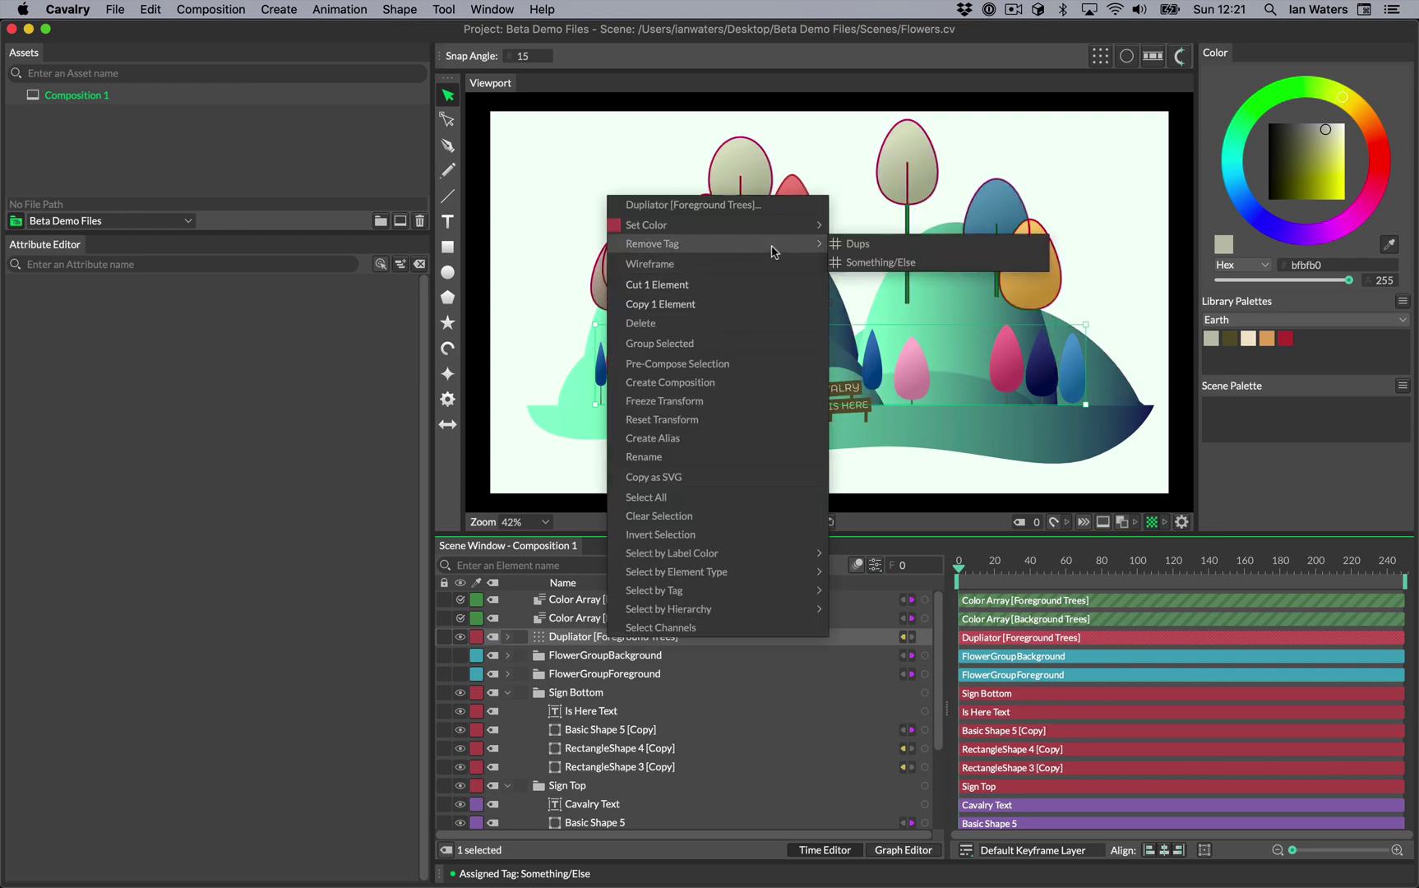
click(913, 262)
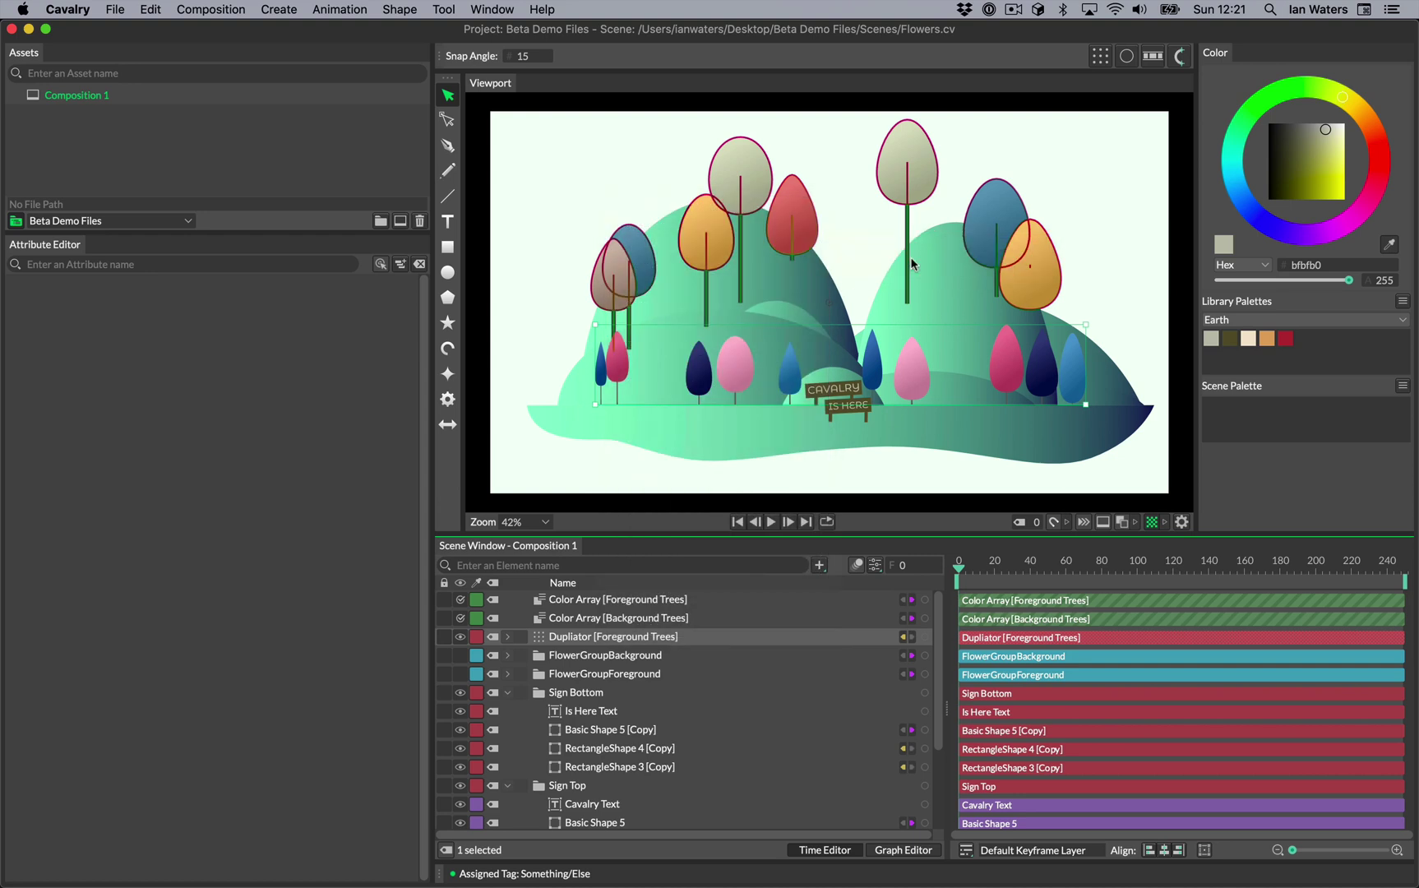
Step: Look over the Select by Tag options for the Sign Bottom group, then close them without choosing
right_click(594, 700)
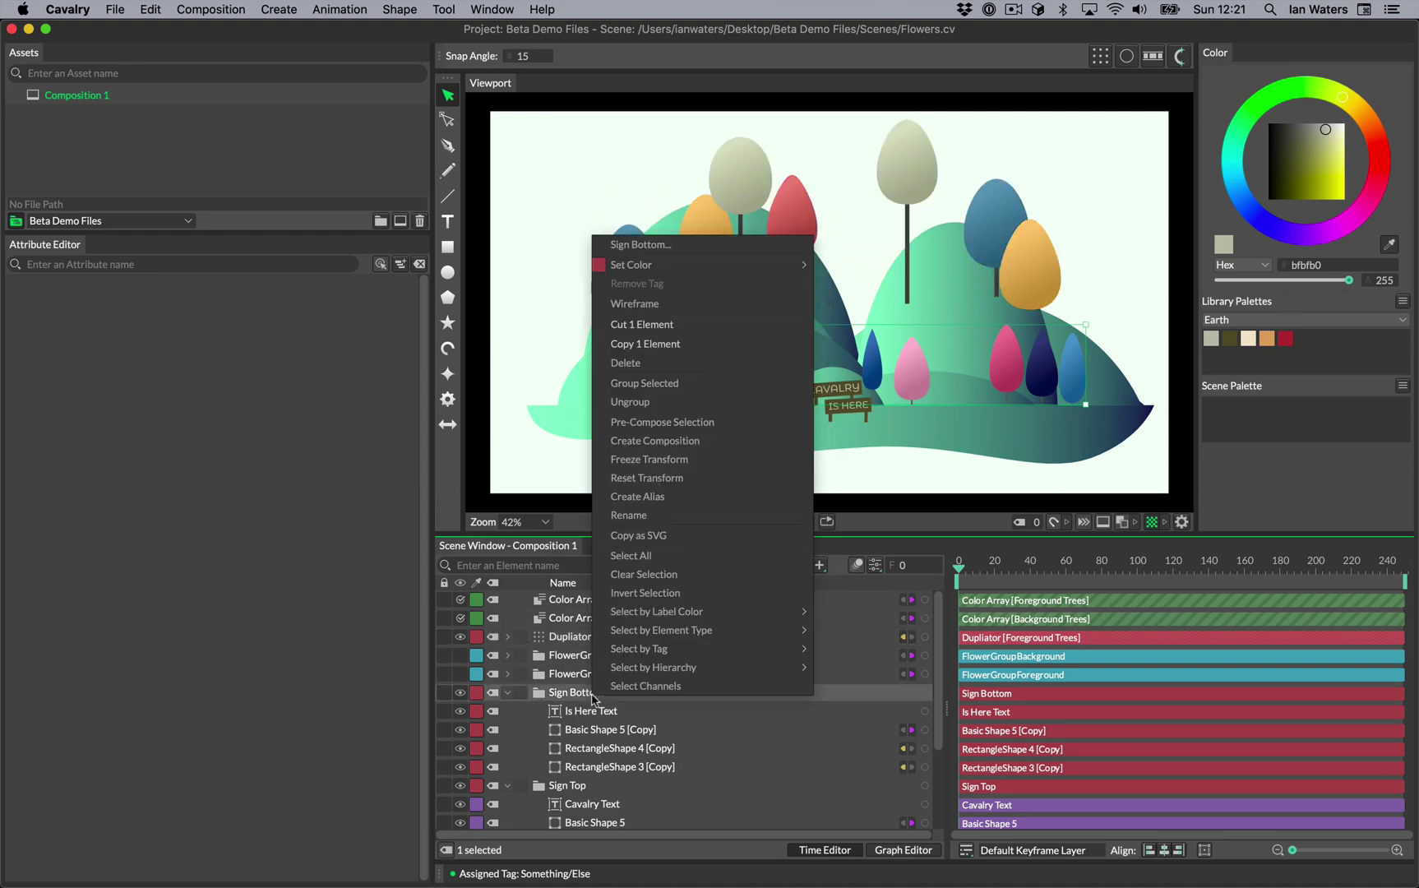
mouse_move(684, 649)
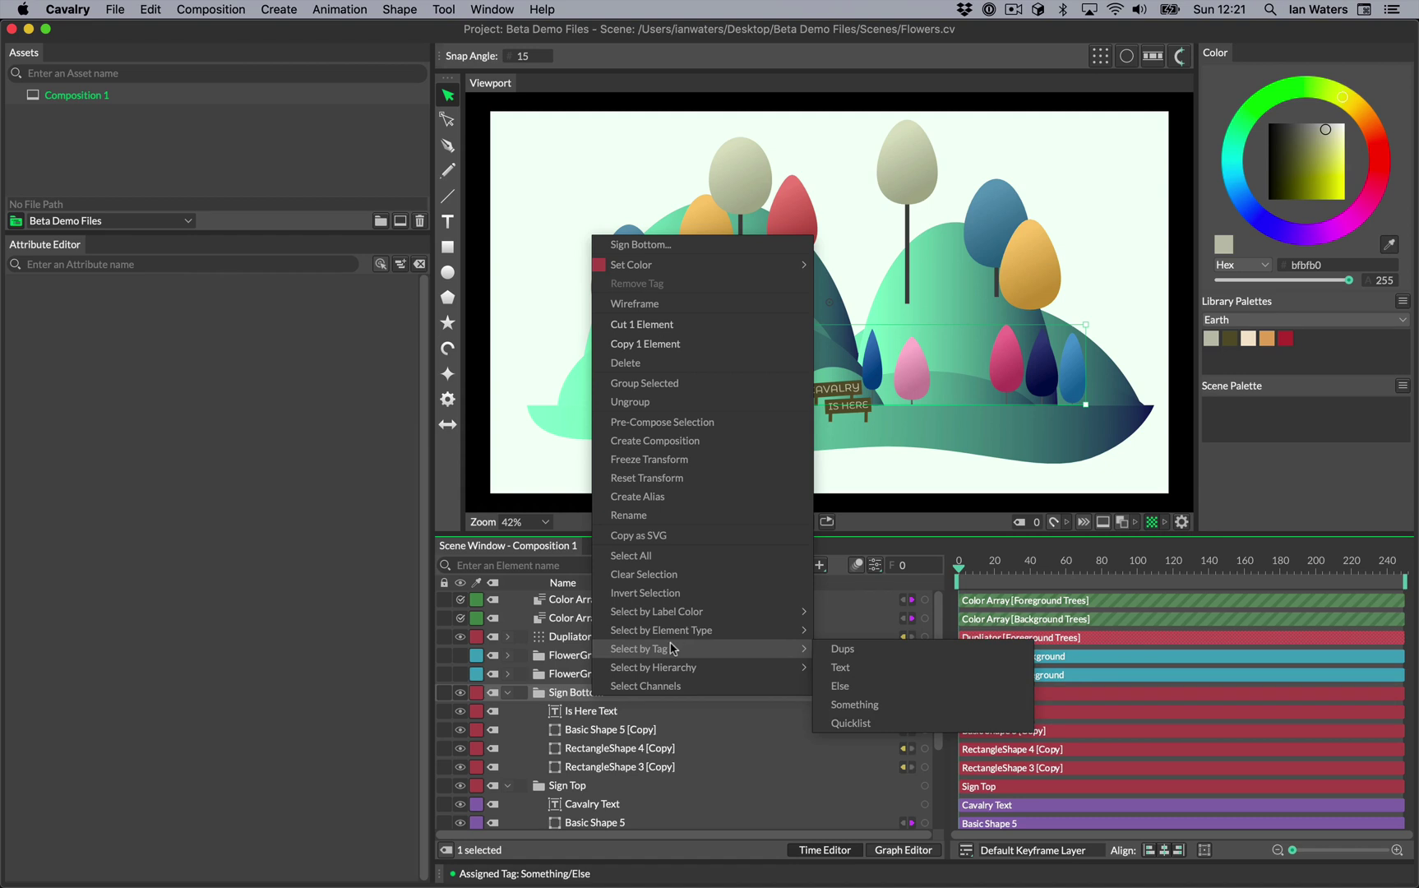
click(560, 657)
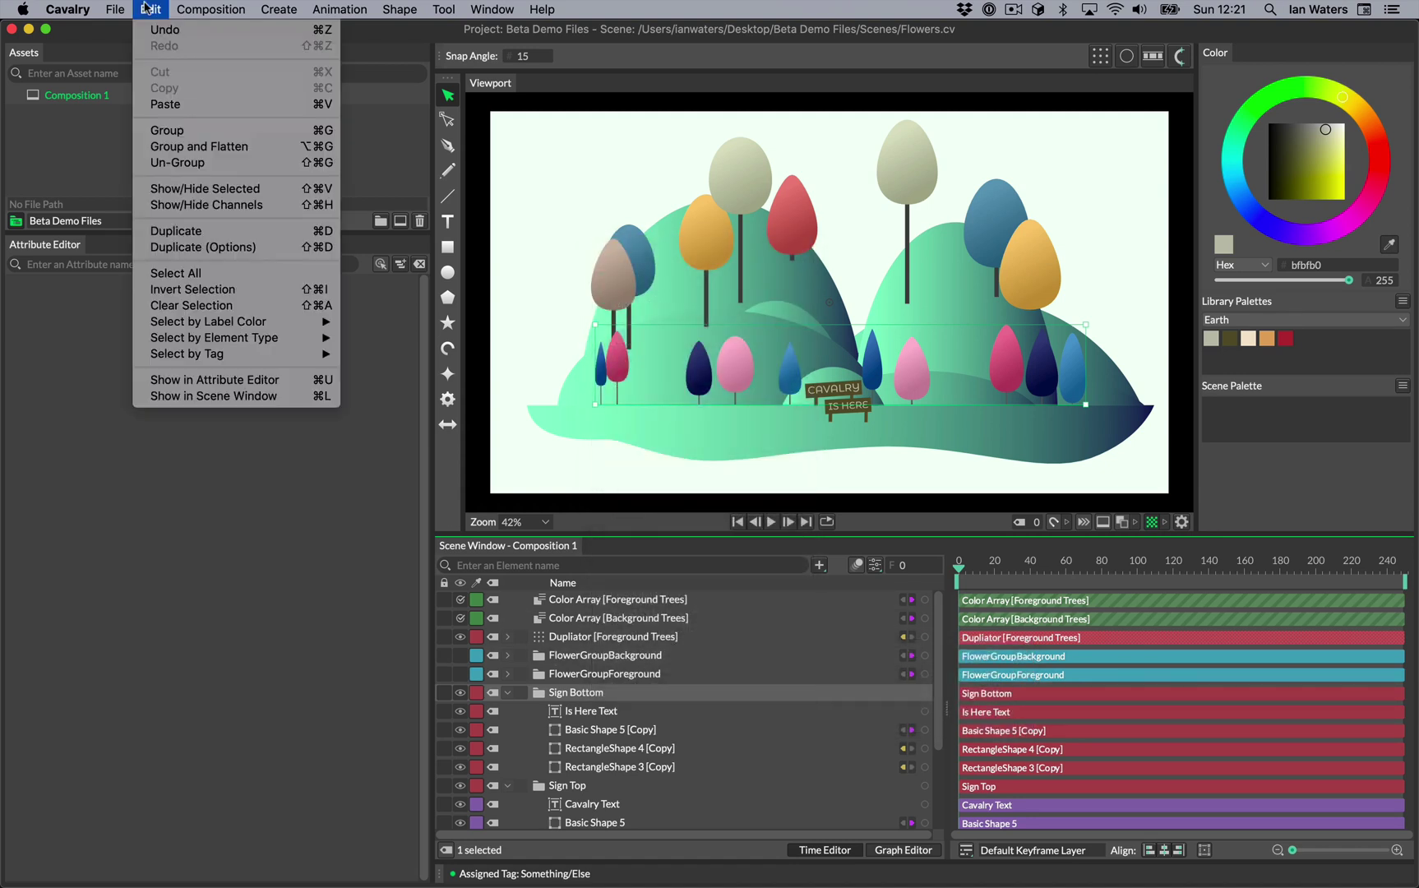